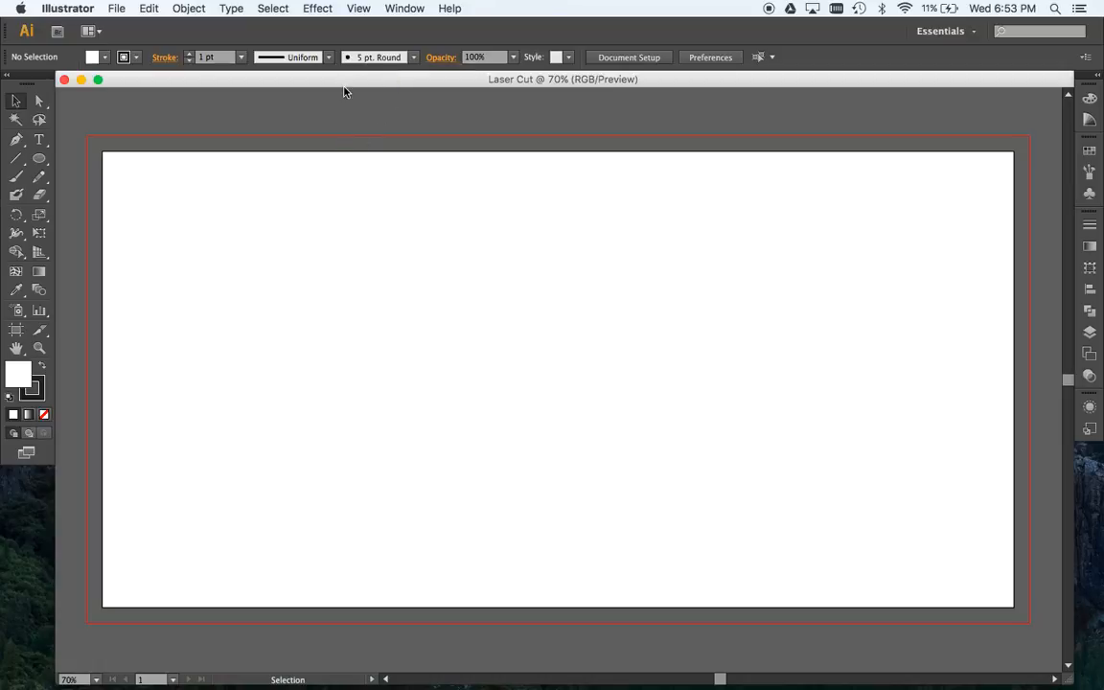
{"action": "left_click", "coordinate": [39, 161]}
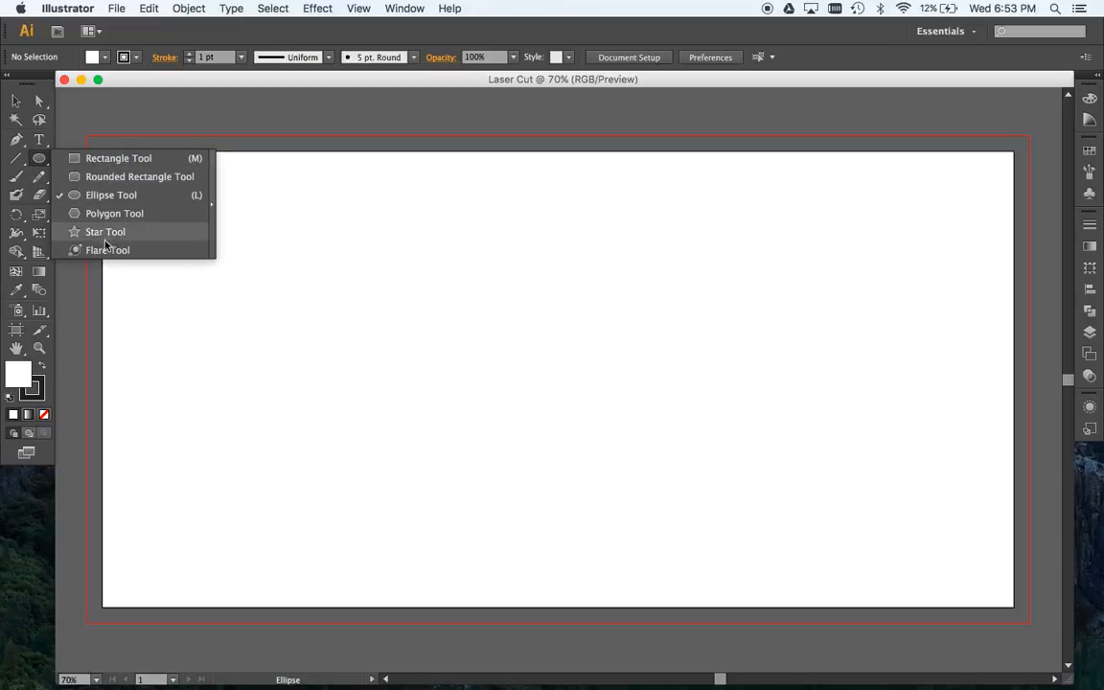
{"action": "left_click", "coordinate": [105, 162]}
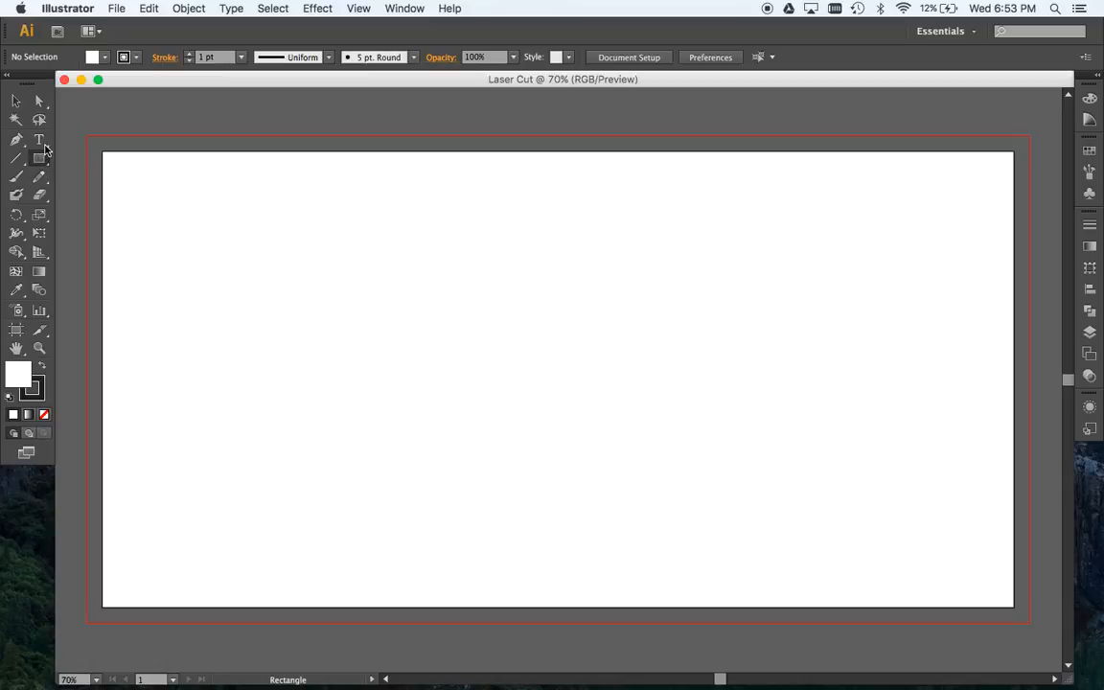
{"action": "left_click", "coordinate": [43, 143]}
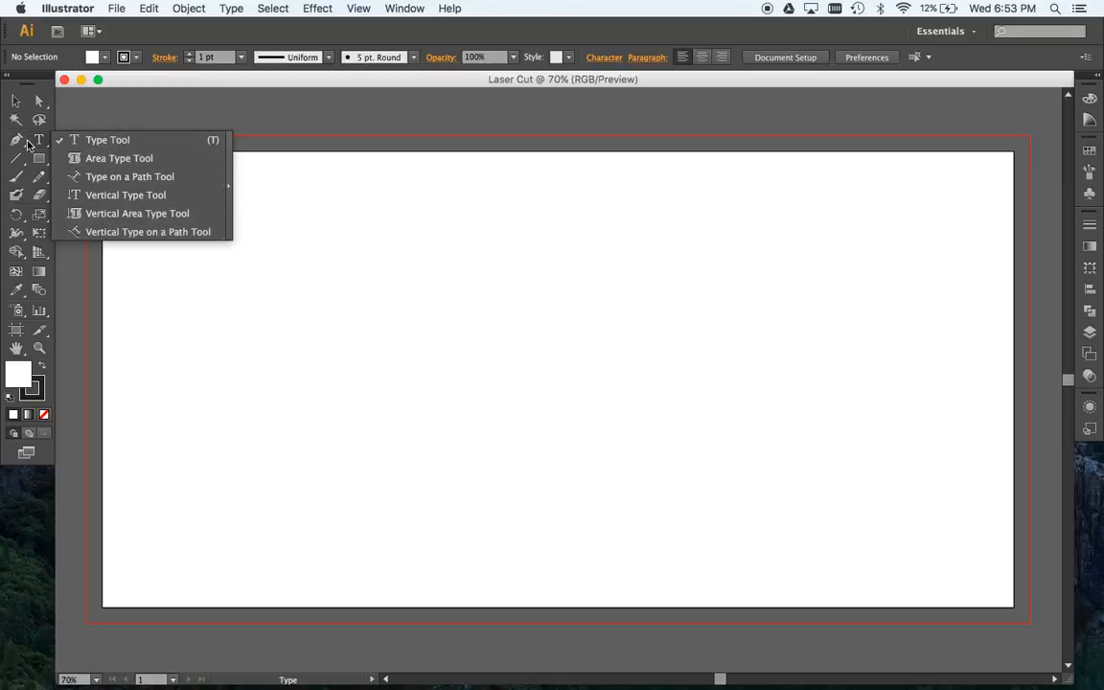
{"action": "left_click", "coordinate": [24, 148]}
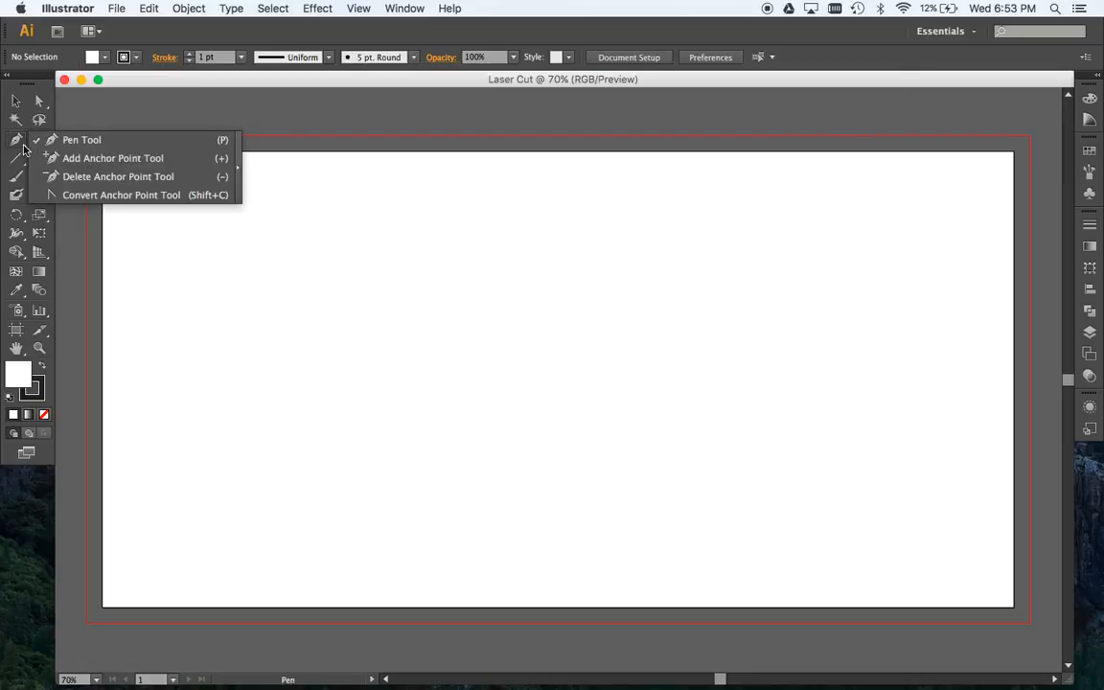
{"action": "left_click", "coordinate": [22, 162]}
{"action": "left_click", "coordinate": [22, 162]}
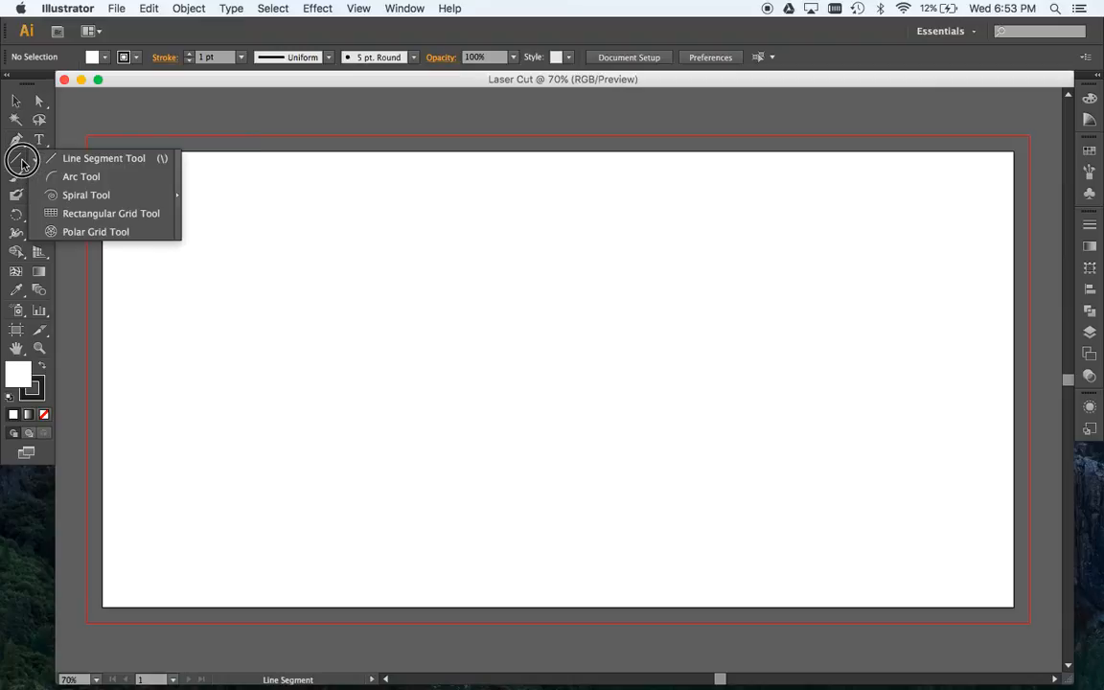
{"action": "left_click", "coordinate": [193, 251]}
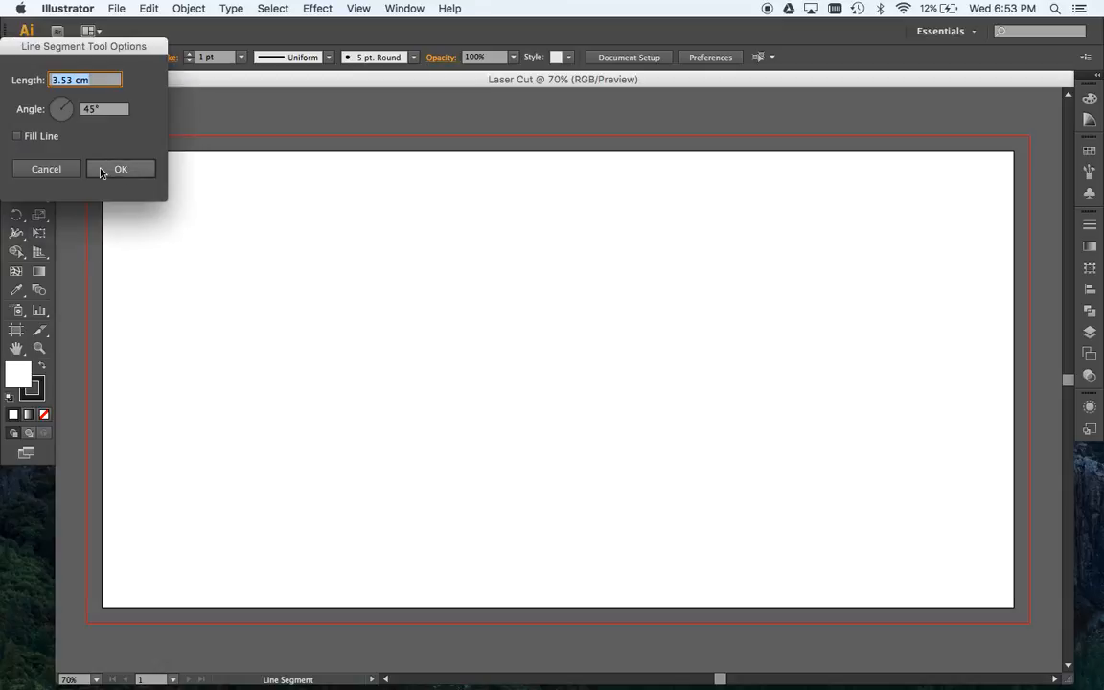
{"action": "left_click", "coordinate": [39, 154]}
- Draw a wide rectangle about 39.46 cm by 15.98 cm in the upper part of the artboard
{"action": "left_click", "coordinate": [39, 158]}
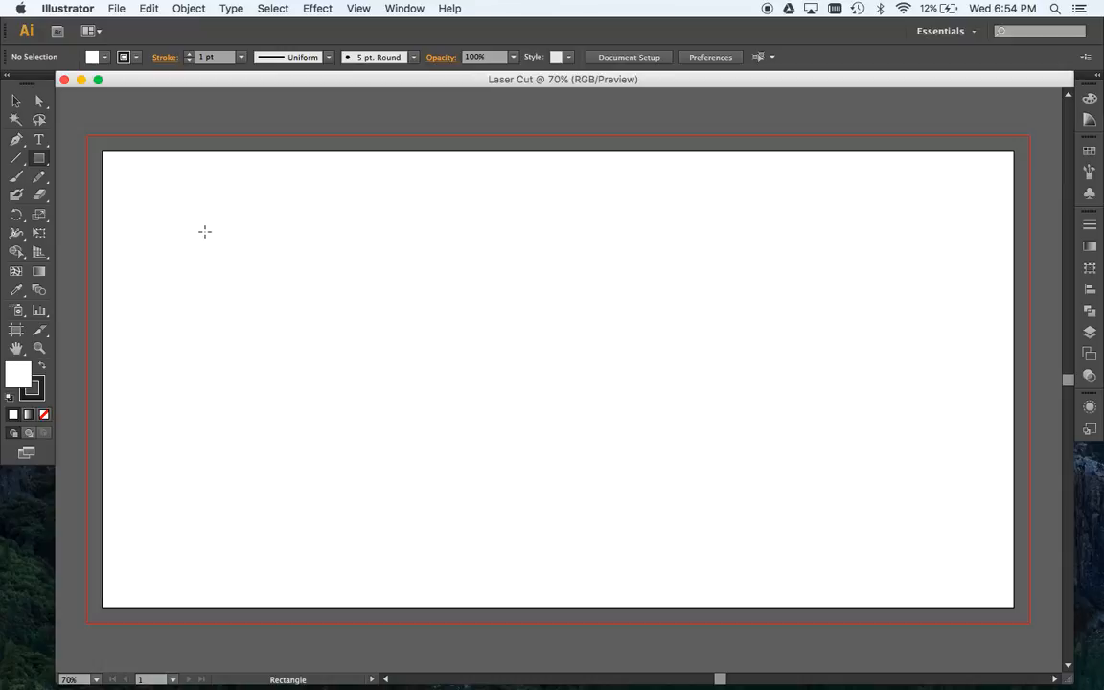
{"action": "left_click", "coordinate": [176, 207]}
{"action": "left_click_drag", "start_coordinate": [176, 207], "coordinate": [776, 450]}
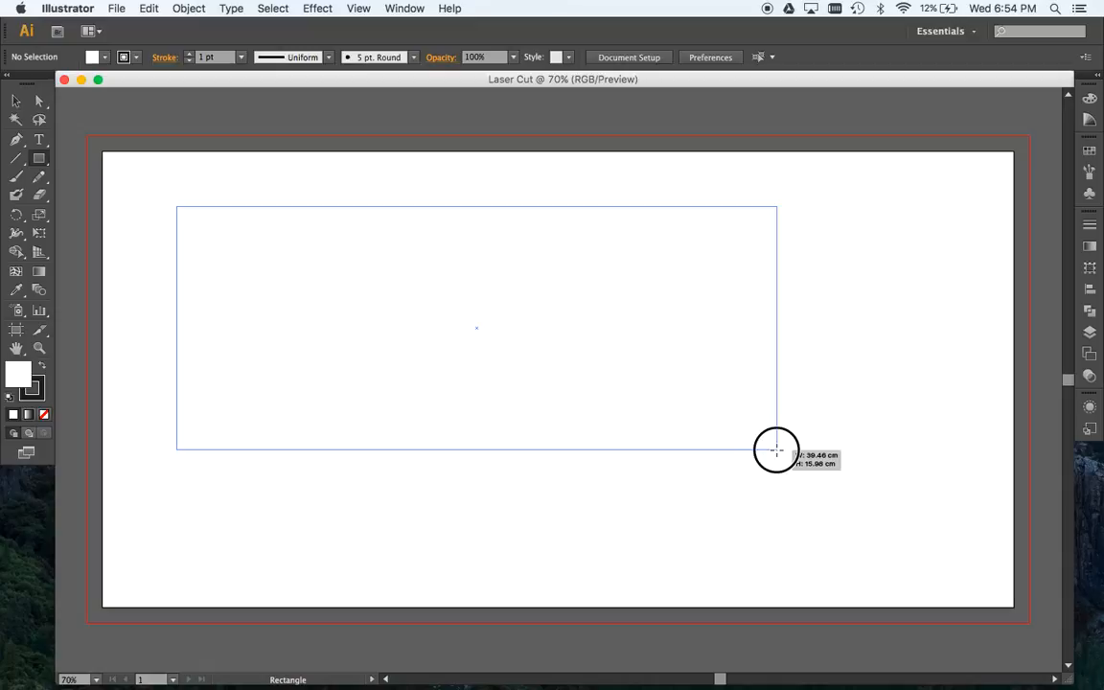
{"action": "left_click_drag", "start_coordinate": [776, 450], "coordinate": [776, 449]}
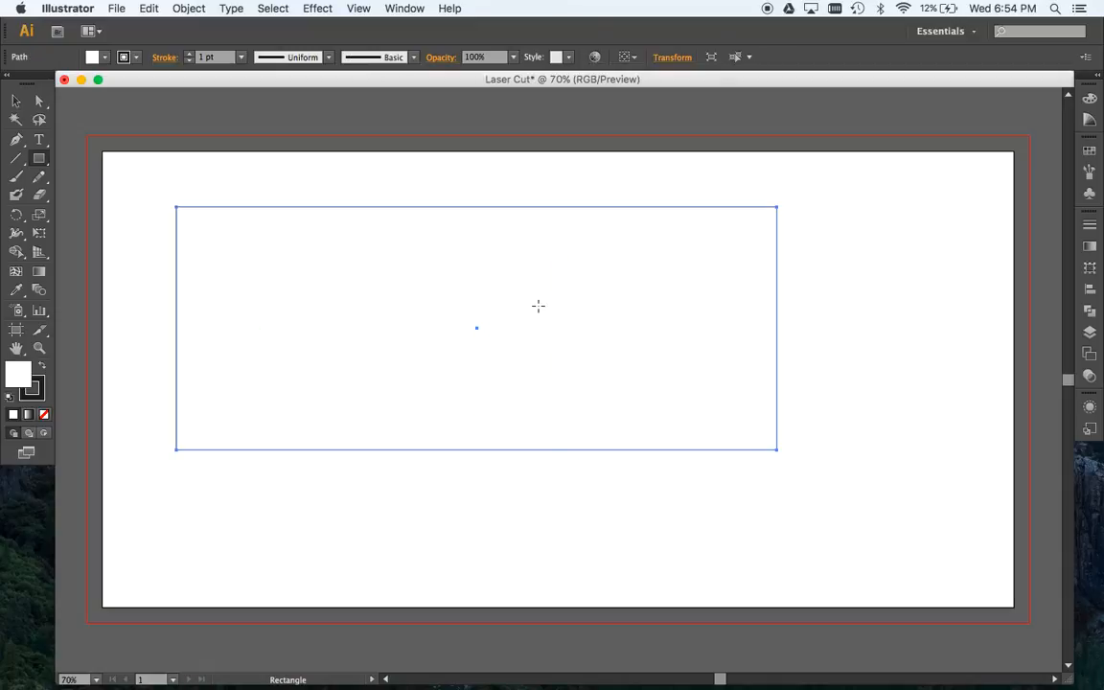
- Create a second rectangle below the first one, 20 cm wide and 15 cm high
{"action": "left_click", "coordinate": [267, 482]}
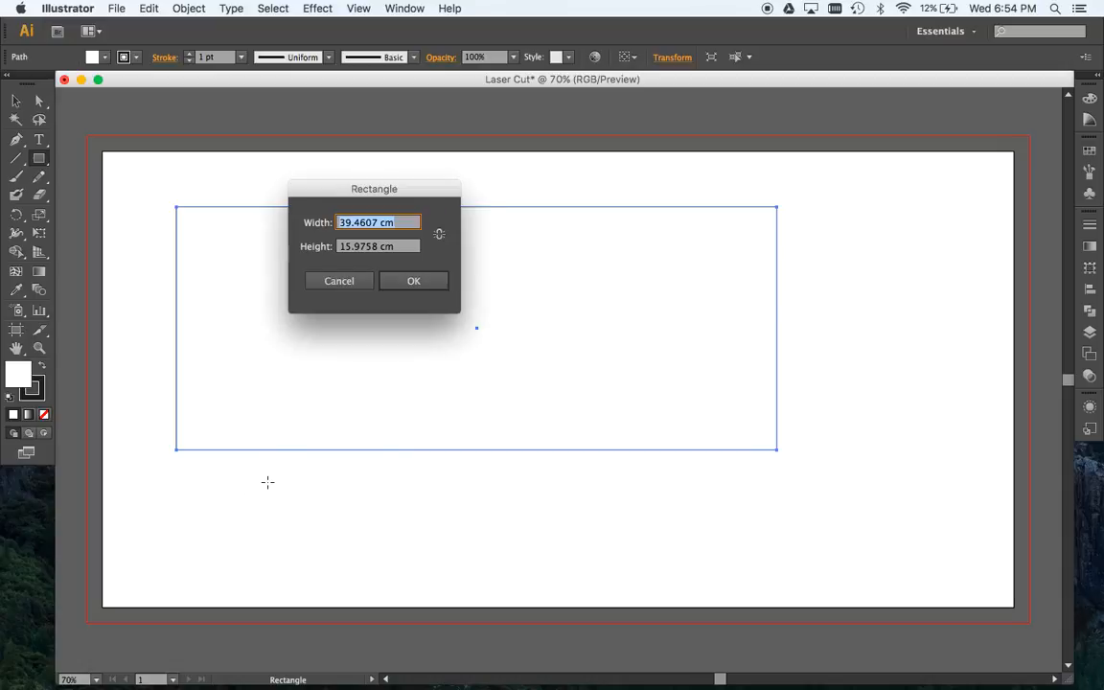
{"action": "type", "text": "20"}
{"action": "key", "text": "Tab"}
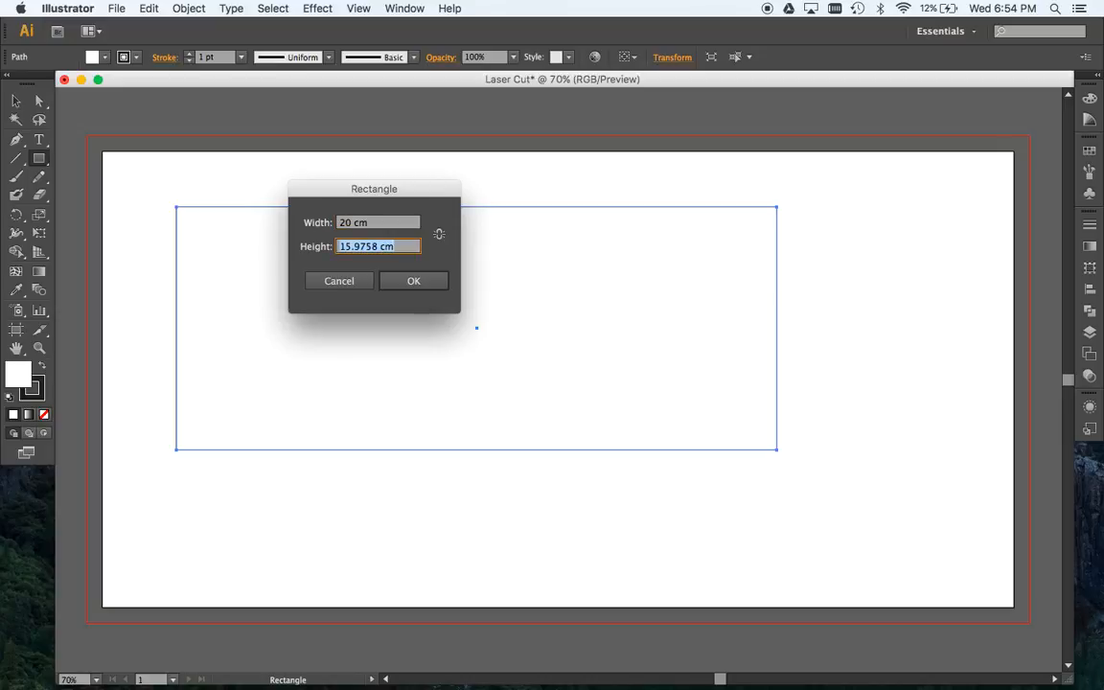
{"action": "type", "text": "15"}
{"action": "key", "text": "Tab"}
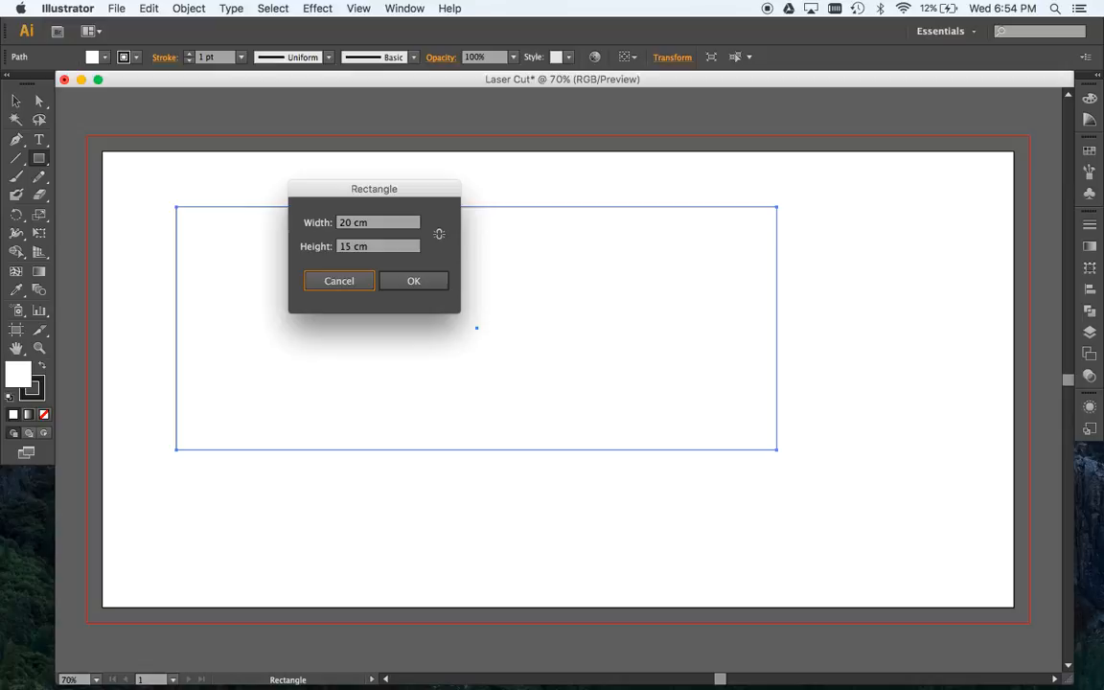
{"action": "left_click", "coordinate": [413, 283]}
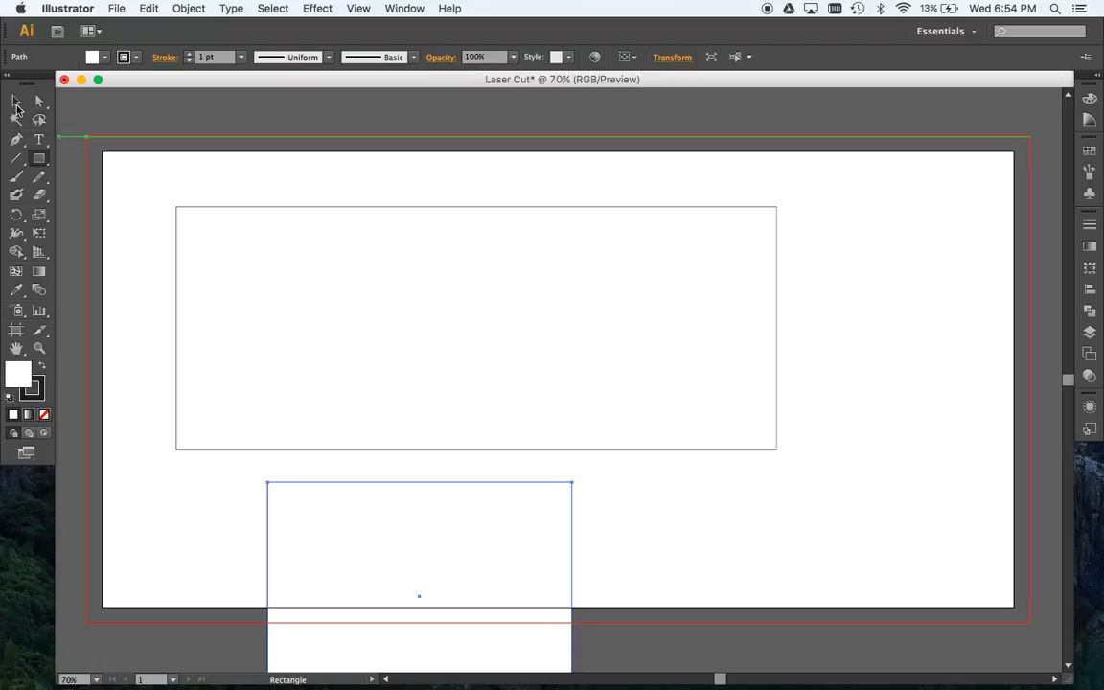
- Move the 20 by 15 cm rectangle up so it overlaps the wide rectangle's lower-right part, and select both rectangles
{"action": "left_click", "coordinate": [16, 101]}
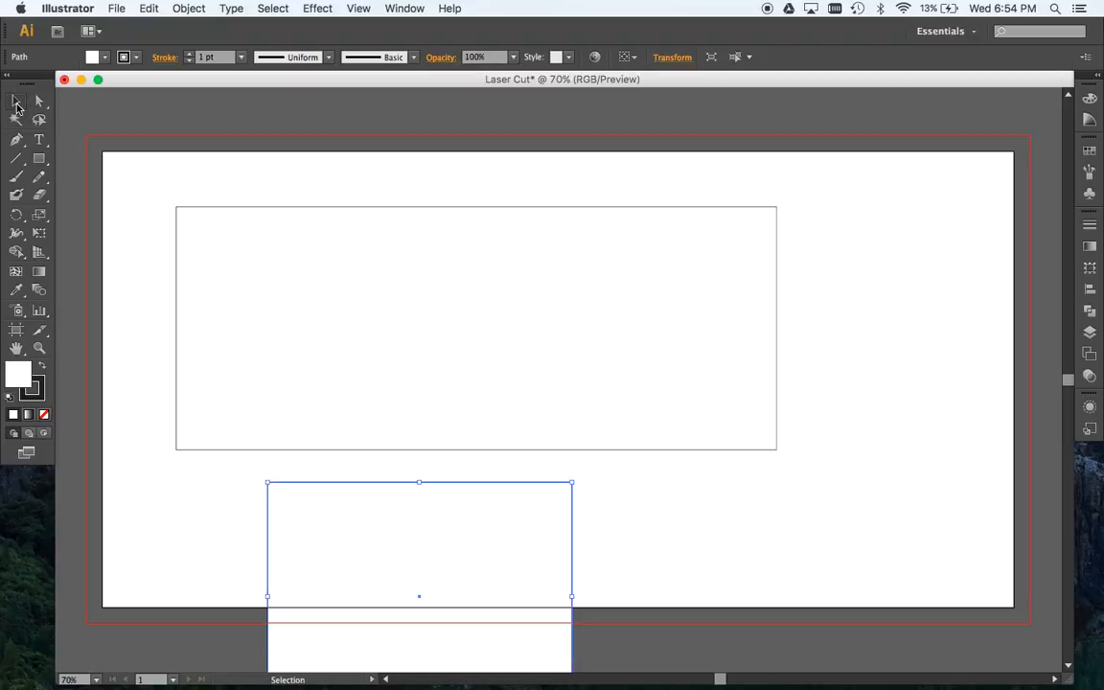
{"action": "left_click_drag", "start_coordinate": [324, 485], "coordinate": [482, 274]}
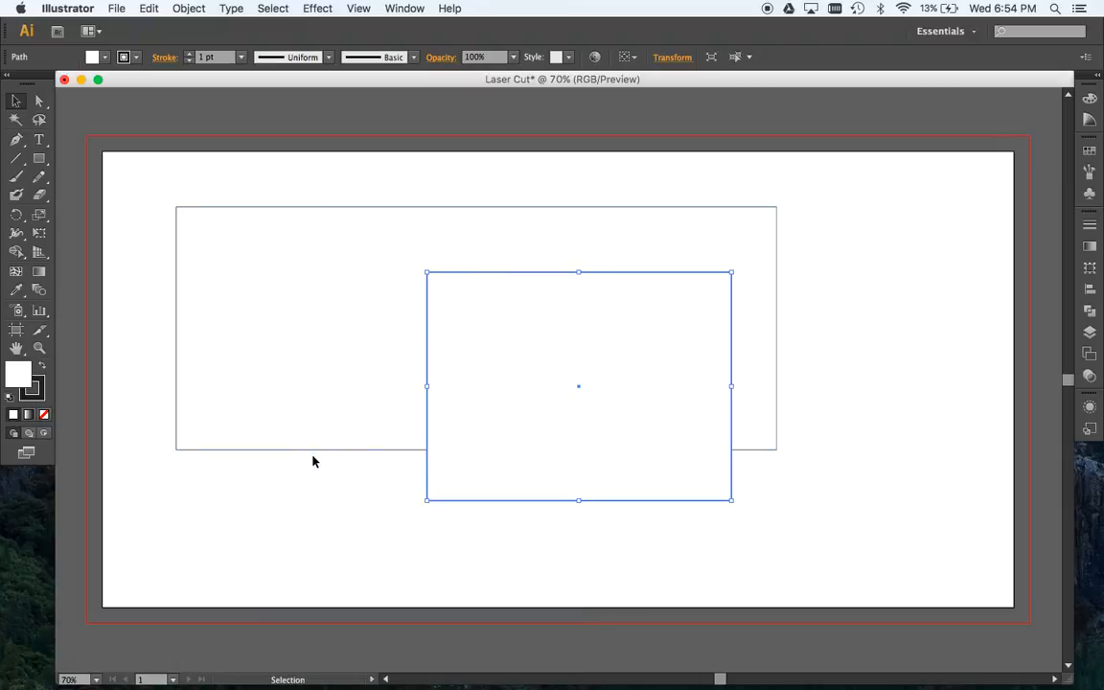
{"action": "left_click_drag", "start_coordinate": [323, 504], "coordinate": [569, 301]}
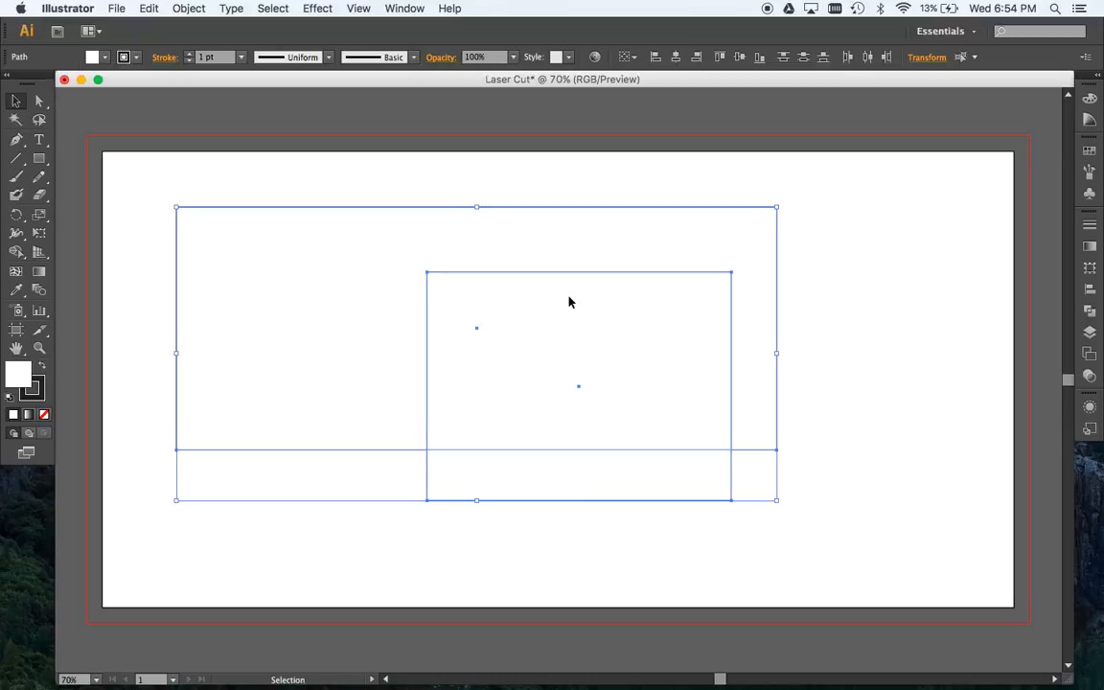
- Try moving only the wide rectangle's upper-left anchor point horizontally to X about 22.03 cm, undo it and deselect the shape
{"action": "left_click", "coordinate": [40, 100]}
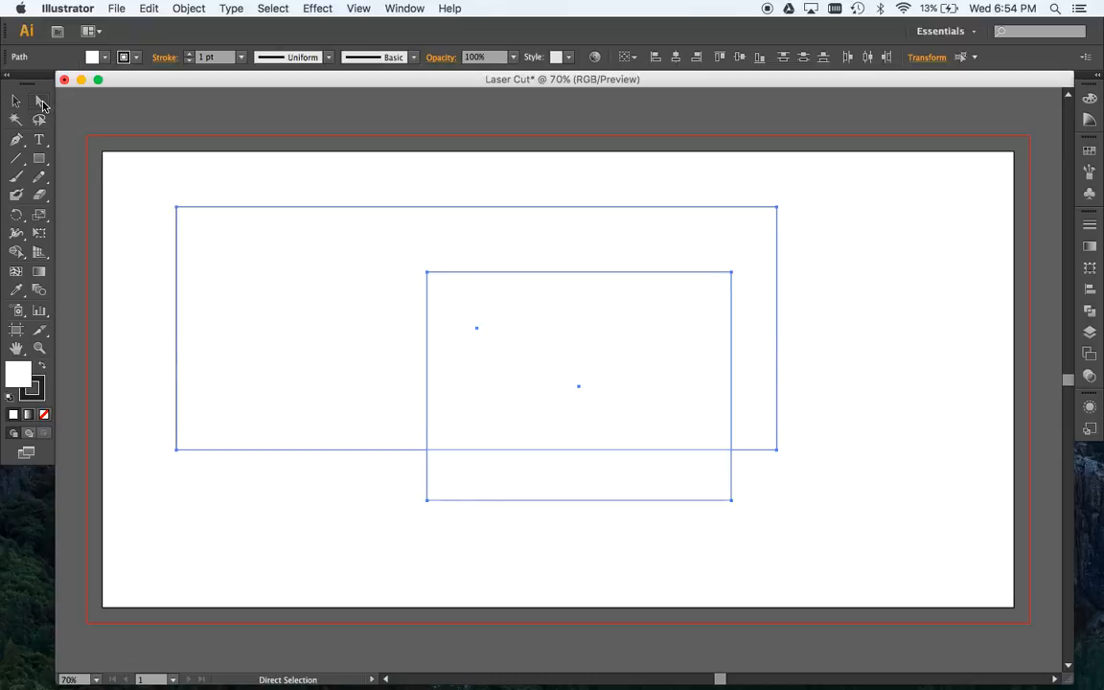
{"action": "left_click", "coordinate": [134, 220]}
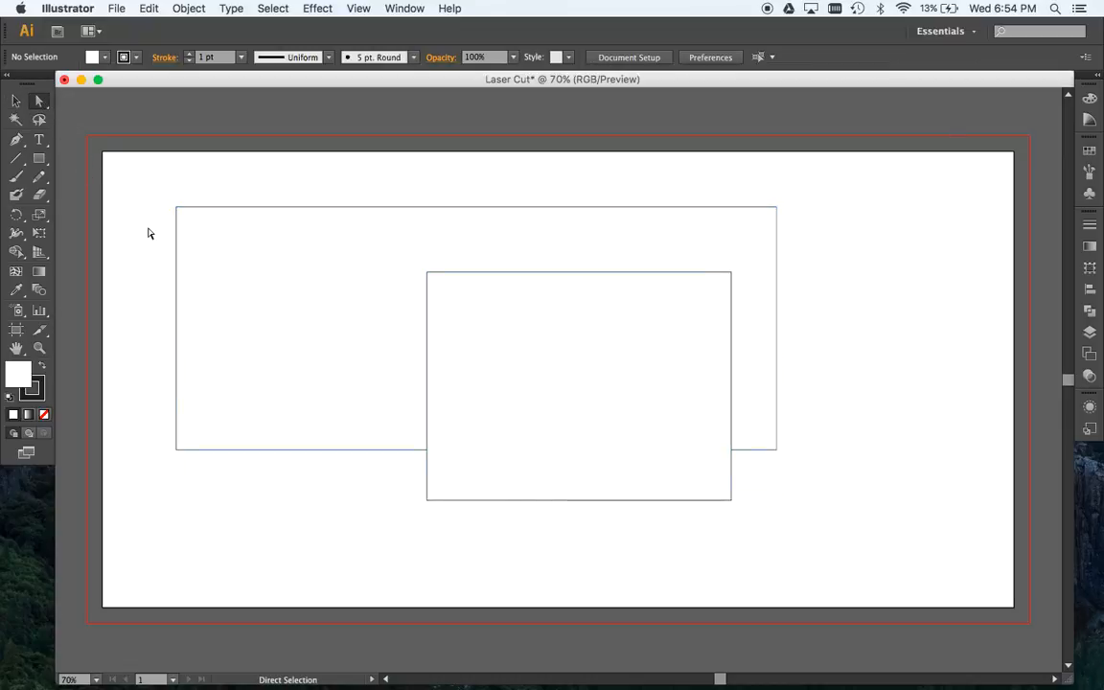
{"action": "left_click_drag", "start_coordinate": [176, 208], "coordinate": [178, 211]}
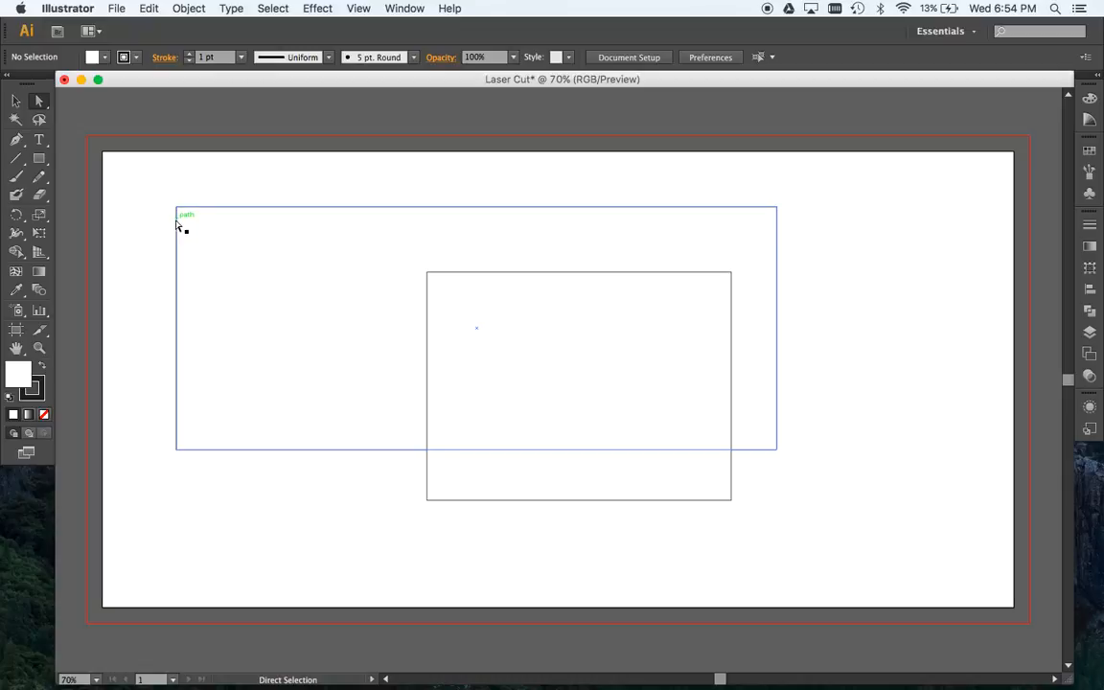
{"action": "left_click_drag", "start_coordinate": [177, 209], "coordinate": [178, 212]}
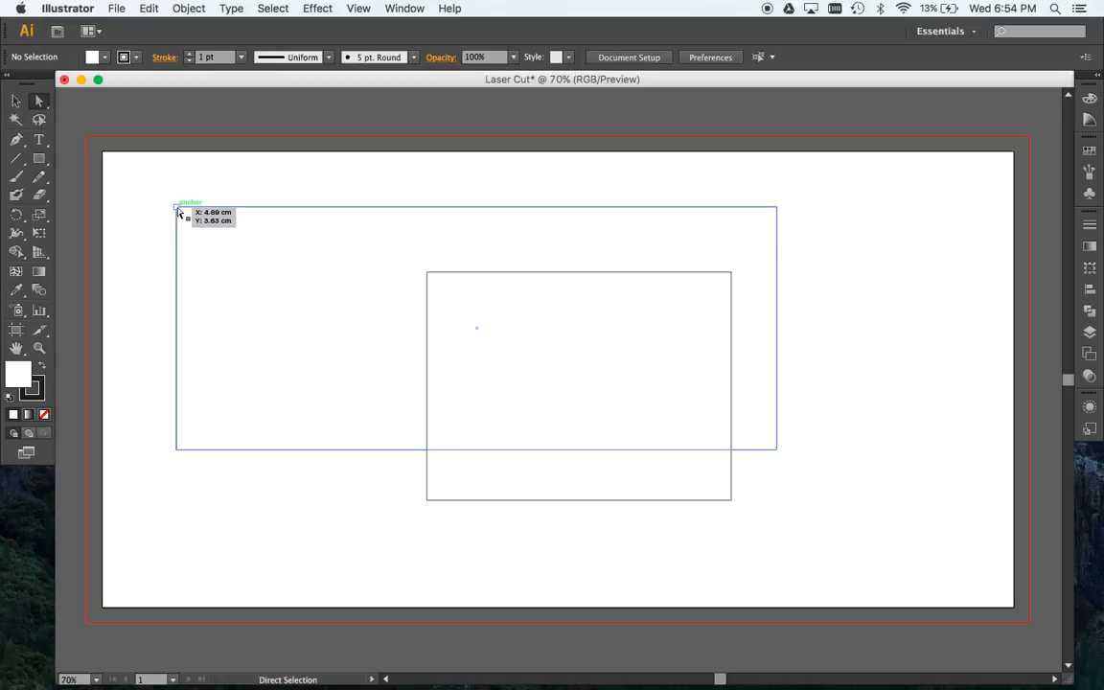
{"action": "left_click", "coordinate": [178, 212]}
{"action": "left_click", "coordinate": [179, 211]}
{"action": "left_click_drag", "start_coordinate": [178, 212], "coordinate": [437, 212]}
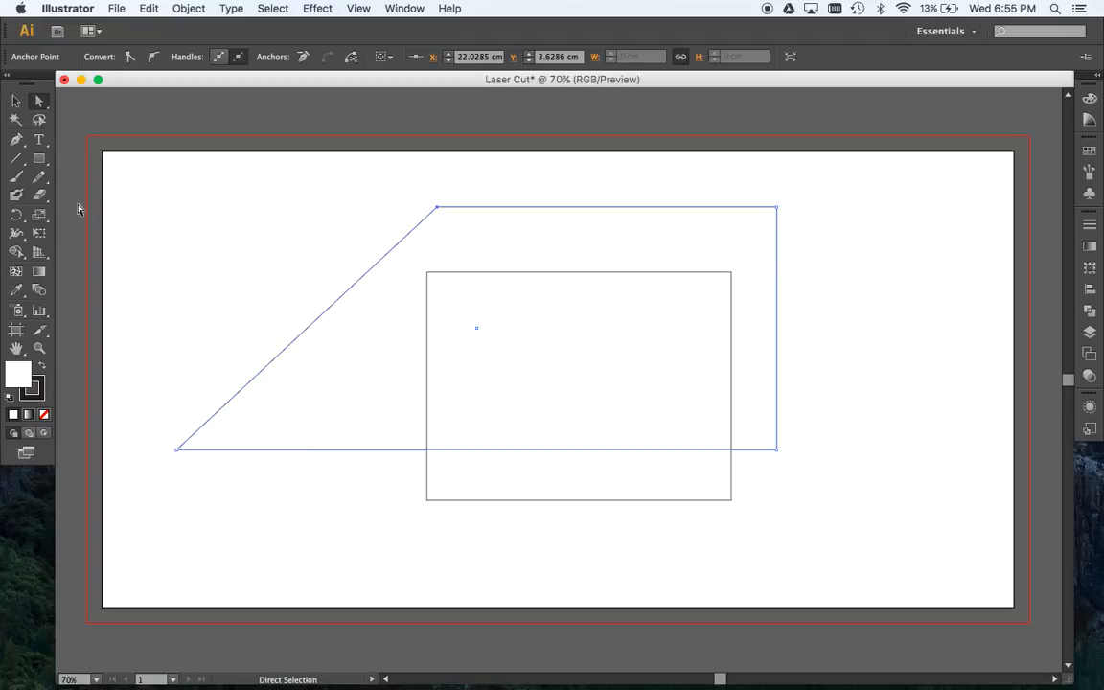
{"action": "key", "text": "super+z"}
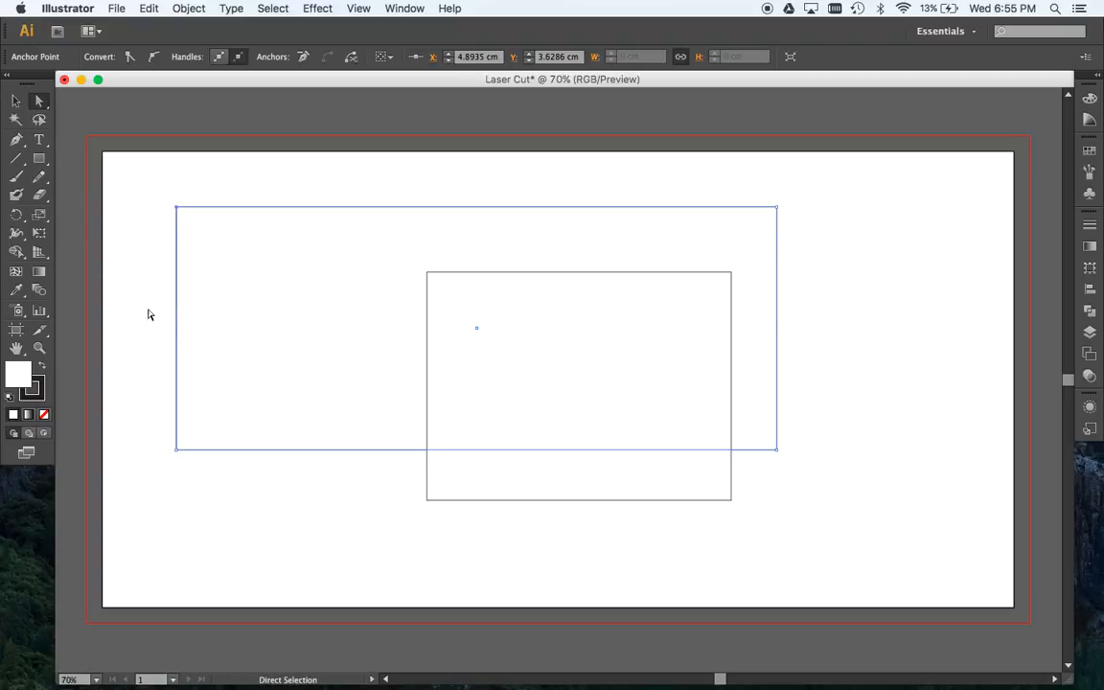
{"action": "left_click", "coordinate": [145, 342]}
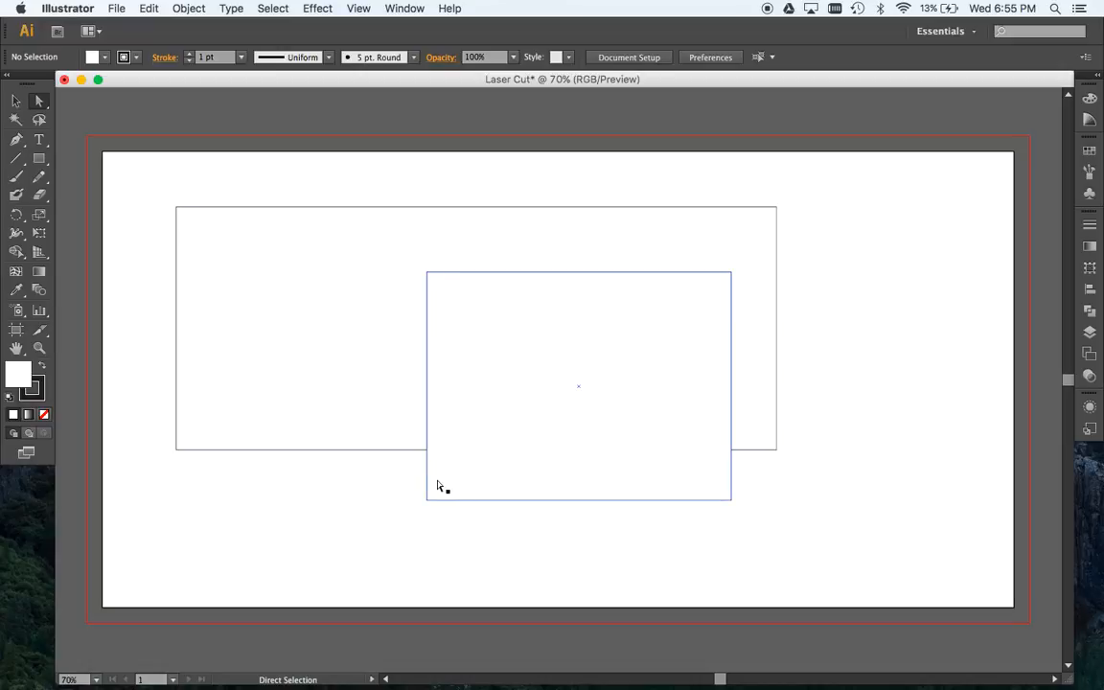
- Delete the smaller rectangle overlapping the wide one
{"action": "left_click", "coordinate": [15, 99]}
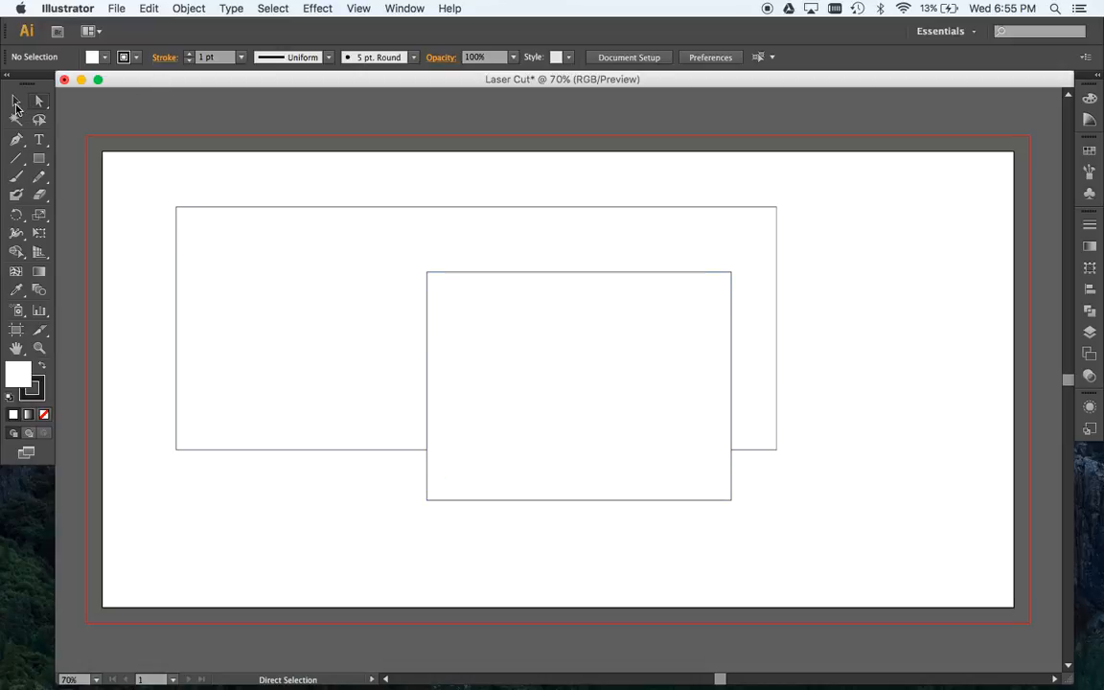
{"action": "left_click", "coordinate": [426, 476]}
{"action": "key", "text": "Delete"}
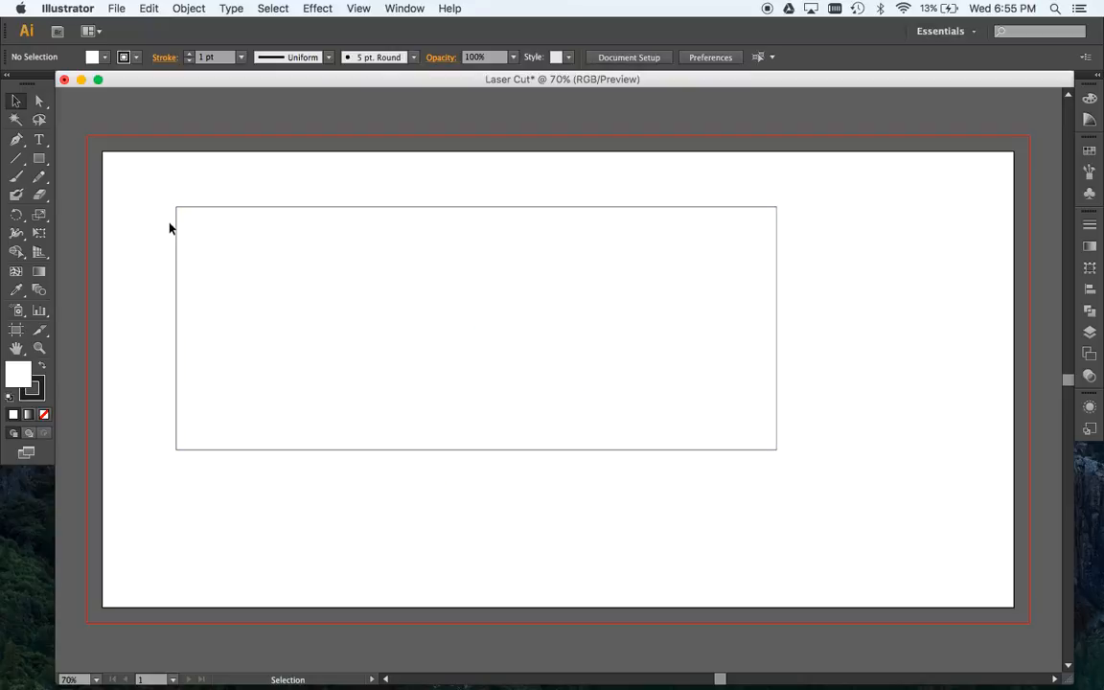
- Create a circle 1 cm wide and 1 cm high with the Ellipse tool, inside the wide rectangle near its upper-left corner
{"action": "left_click", "coordinate": [177, 271]}
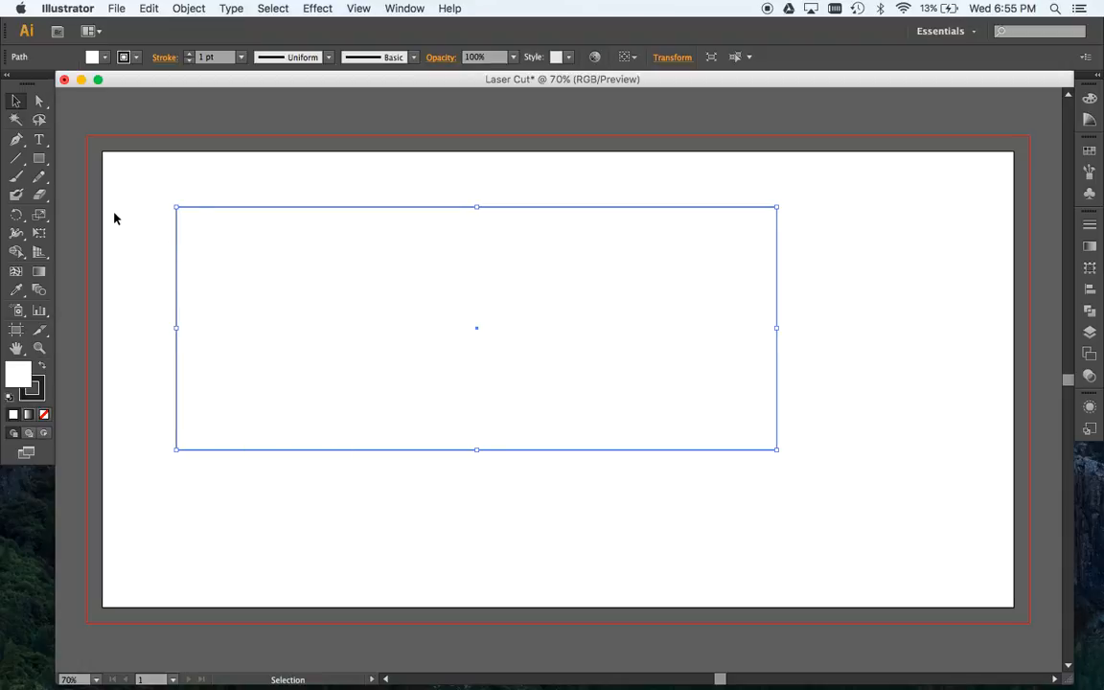
{"action": "left_click", "coordinate": [38, 159]}
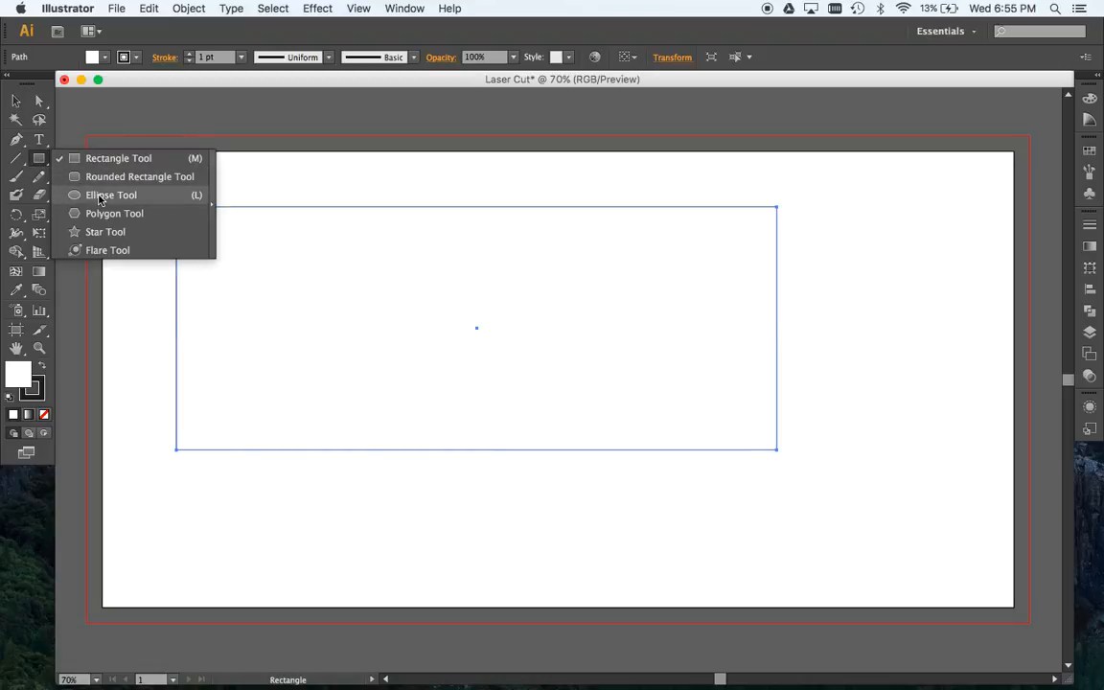
{"action": "left_click", "coordinate": [99, 196]}
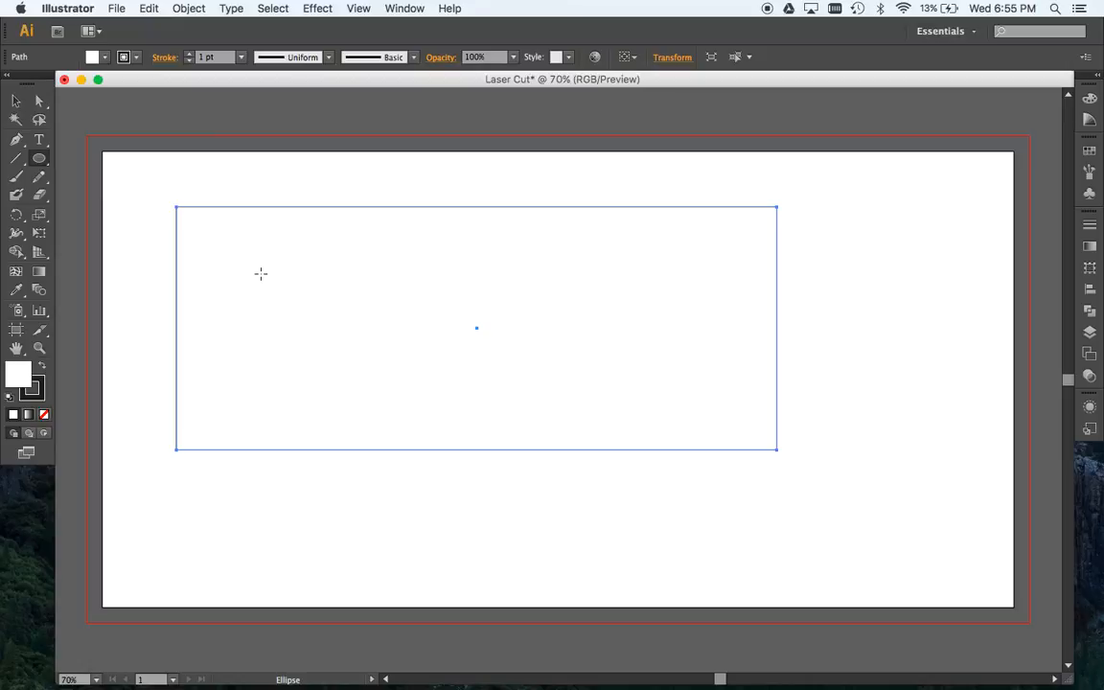
{"action": "left_click", "coordinate": [265, 242]}
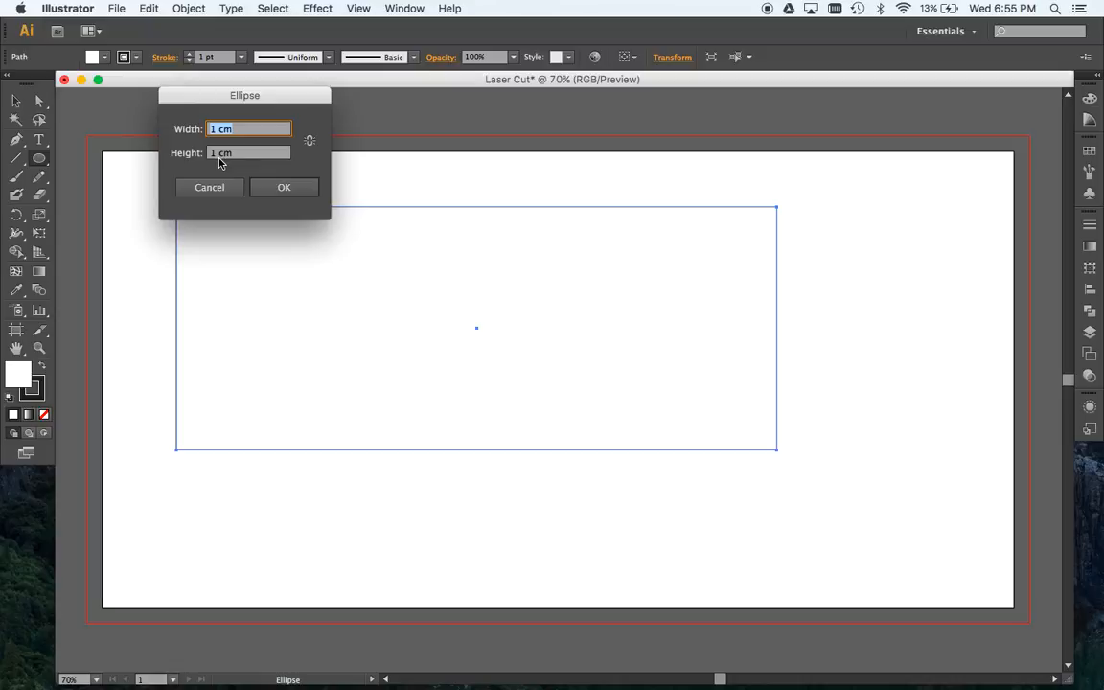
{"action": "left_click", "coordinate": [286, 186]}
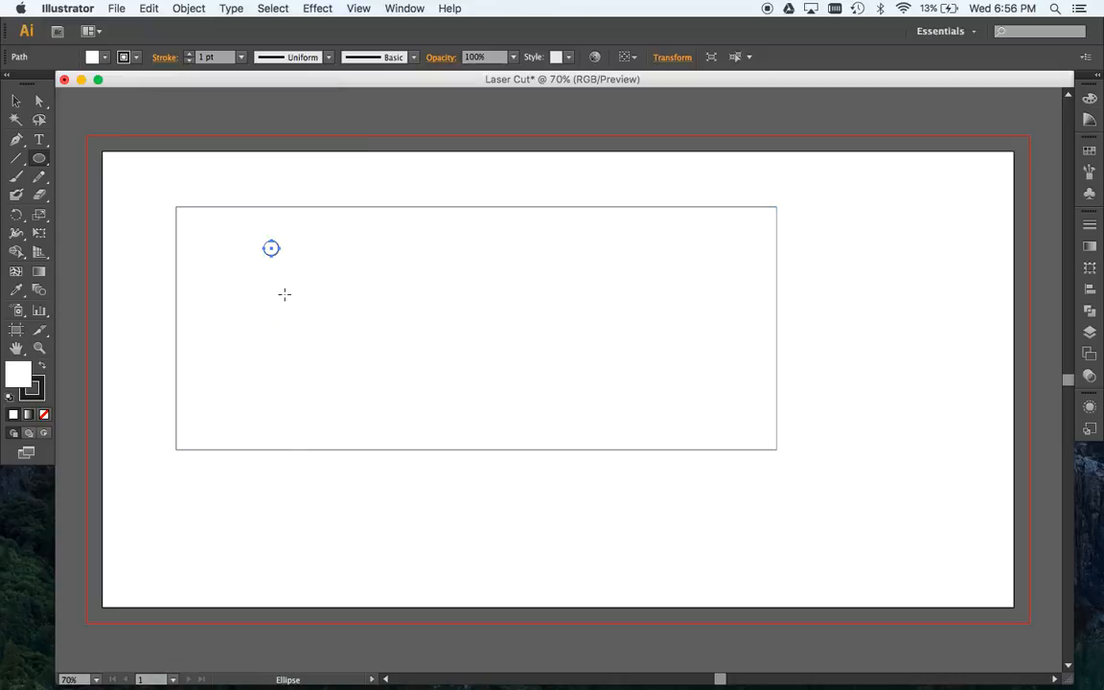
- Place a copy of the circle directly to its right at the same height, leaving a small gap
{"action": "left_click", "coordinate": [15, 99]}
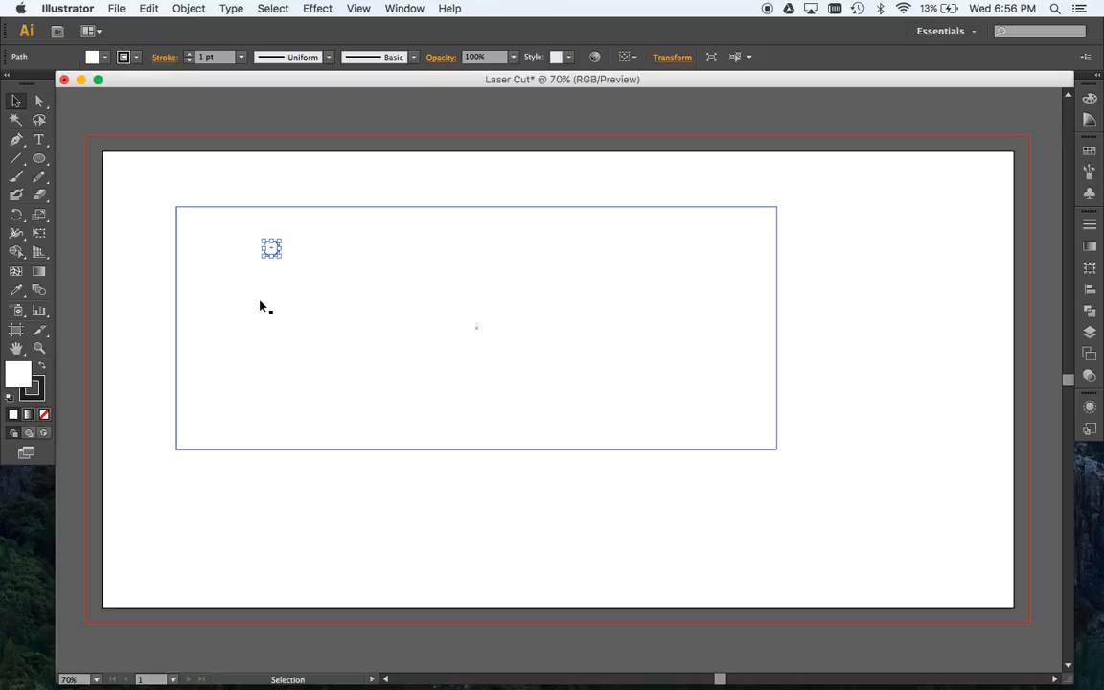
{"action": "left_click", "coordinate": [270, 249]}
{"action": "left_click_drag", "start_coordinate": [270, 251], "coordinate": [290, 251]}
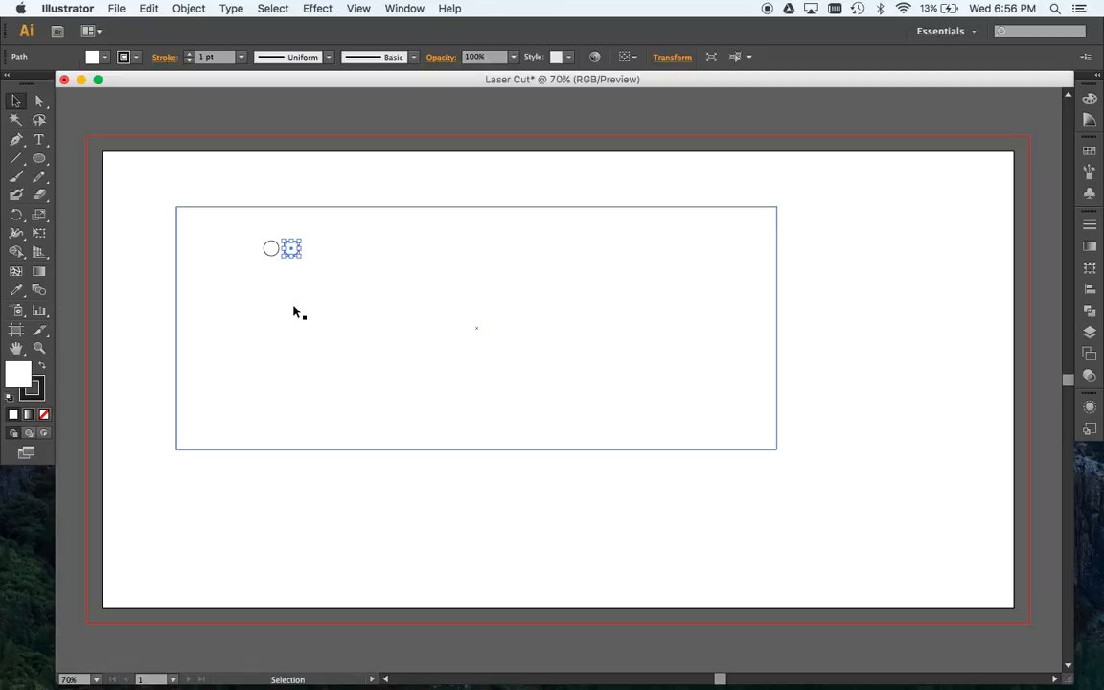
- Repeat the circle's copy transformation until an evenly spaced row of 20 circles runs across the rectangle
{"action": "key", "text": "super+d"}
{"action": "key", "text": "super+d"}
{"action": "key", "text": "super+d"}
{"action": "key", "text": "super+d"}
{"action": "key", "text": "super+d"}
{"action": "key", "text": "super+d"}
{"action": "key", "text": "super+d"}
{"action": "key", "text": "super+d"}
{"action": "key", "text": "super+d"}
{"action": "key", "text": "super+d"}
{"action": "key", "text": "super+d"}
{"action": "key", "text": "super+d"}
{"action": "key", "text": "super+d"}
{"action": "key", "text": "super+d"}
{"action": "key", "text": "super+d"}
{"action": "key", "text": "super+d"}
{"action": "key", "text": "super+d"}
{"action": "key", "text": "super+d"}
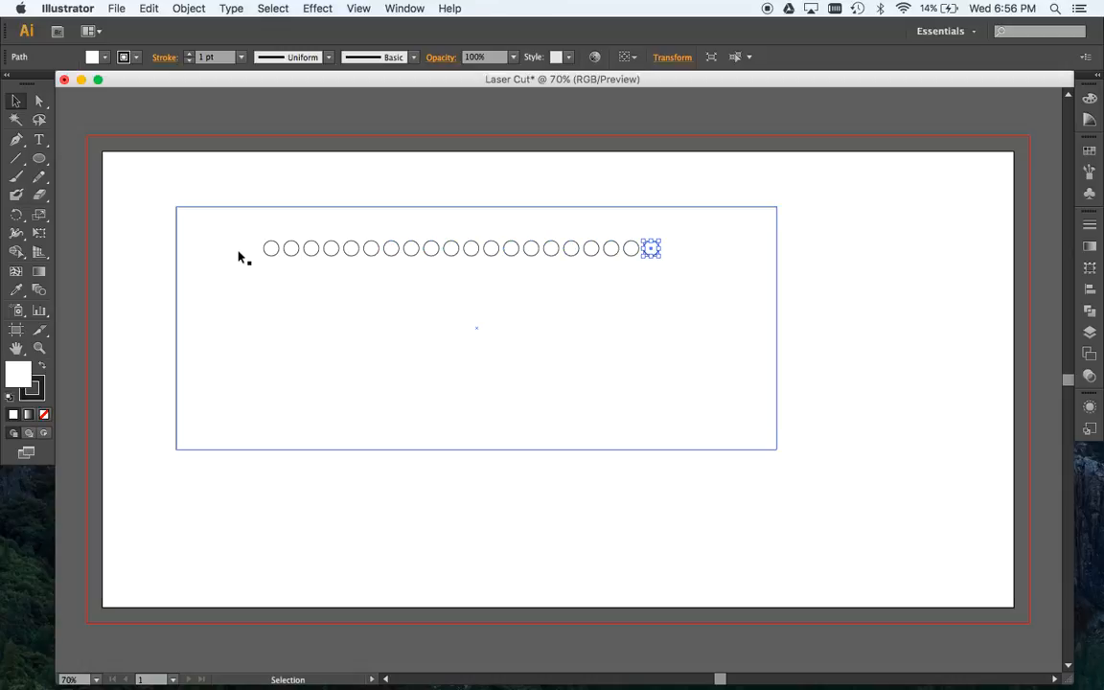
- Shift the wide rectangle slightly to the right behind the row of circles and set its fill to none
{"action": "mouse_move", "coordinate": [238, 255]}
{"action": "left_mouse_down"}
{"action": "mouse_move", "coordinate": [414, 249]}
{"action": "mouse_move", "coordinate": [224, 256]}
{"action": "mouse_move", "coordinate": [296, 245]}
{"action": "mouse_move", "coordinate": [248, 259]}
{"action": "left_mouse_up"}
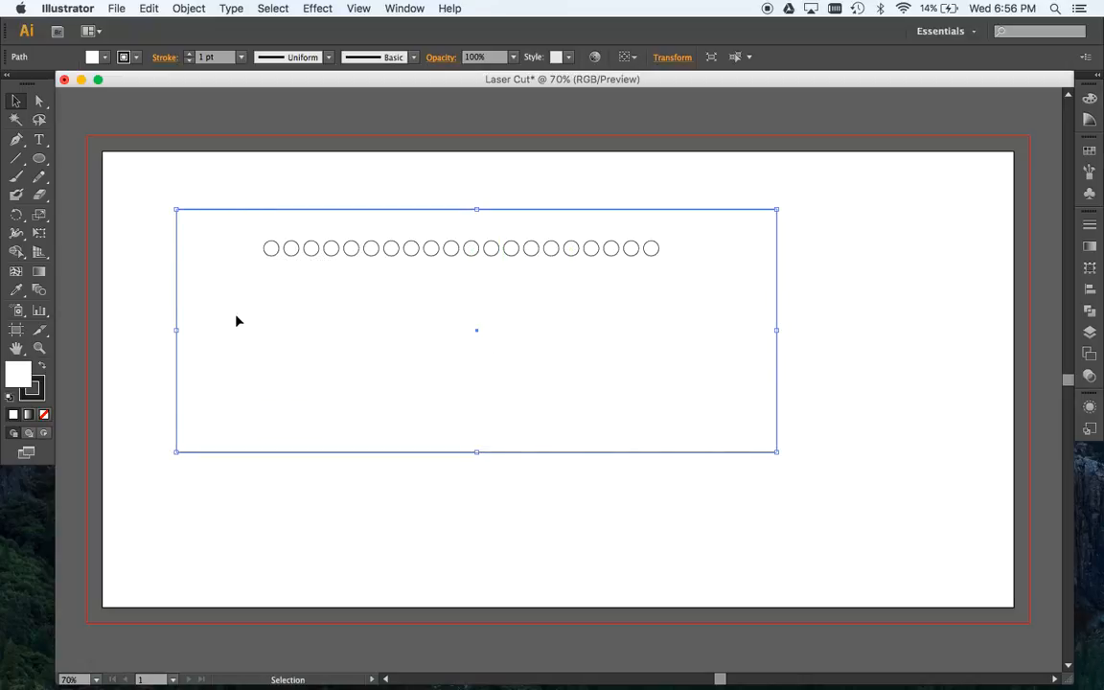
{"action": "left_click_drag", "start_coordinate": [216, 255], "coordinate": [259, 229]}
{"action": "left_click", "coordinate": [19, 372]}
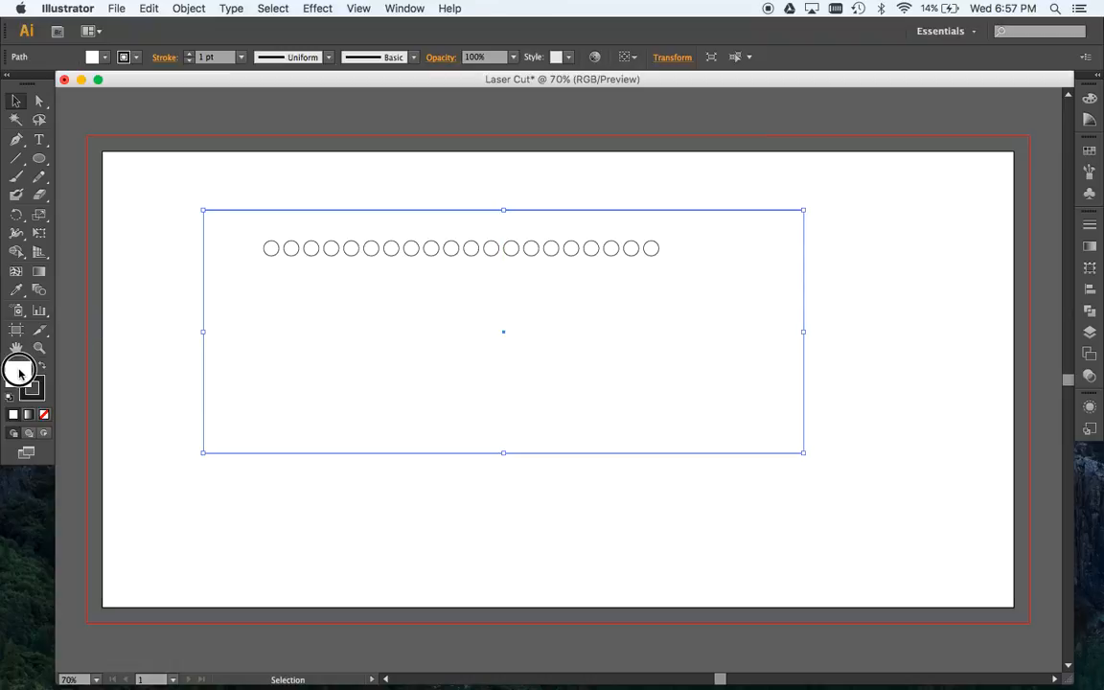
{"action": "left_click", "coordinate": [44, 415]}
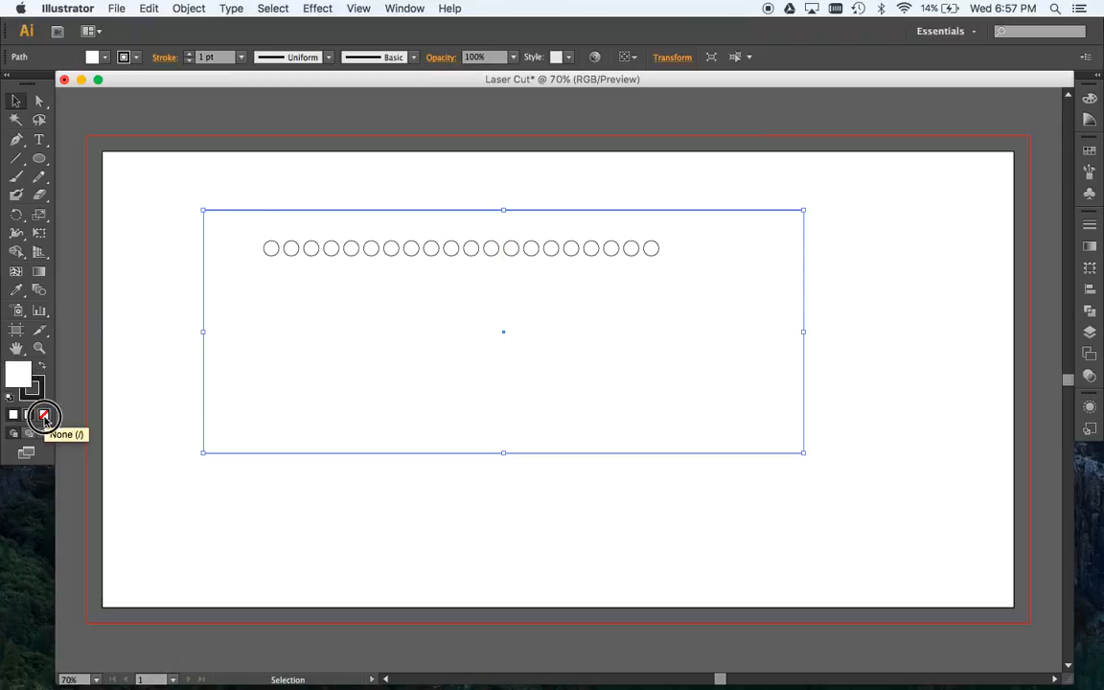
{"action": "left_click", "coordinate": [179, 333]}
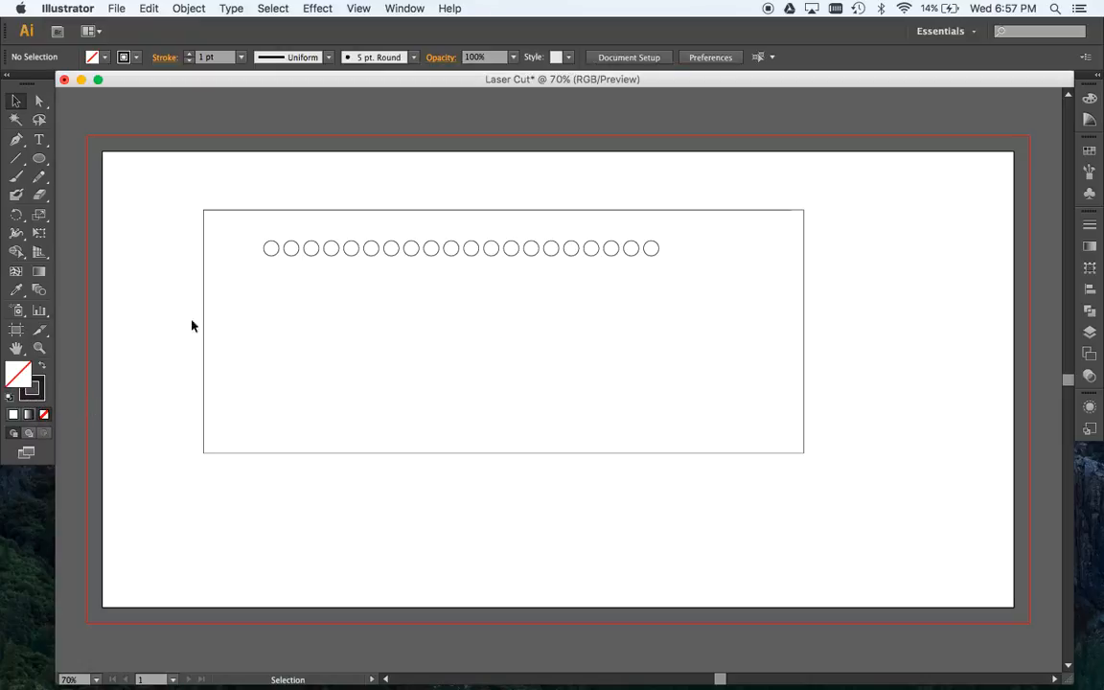
- Copy the circle row just below itself, offset half a spacing to the right, and place a copy of both rows beneath them
{"action": "left_click_drag", "start_coordinate": [250, 247], "coordinate": [685, 262]}
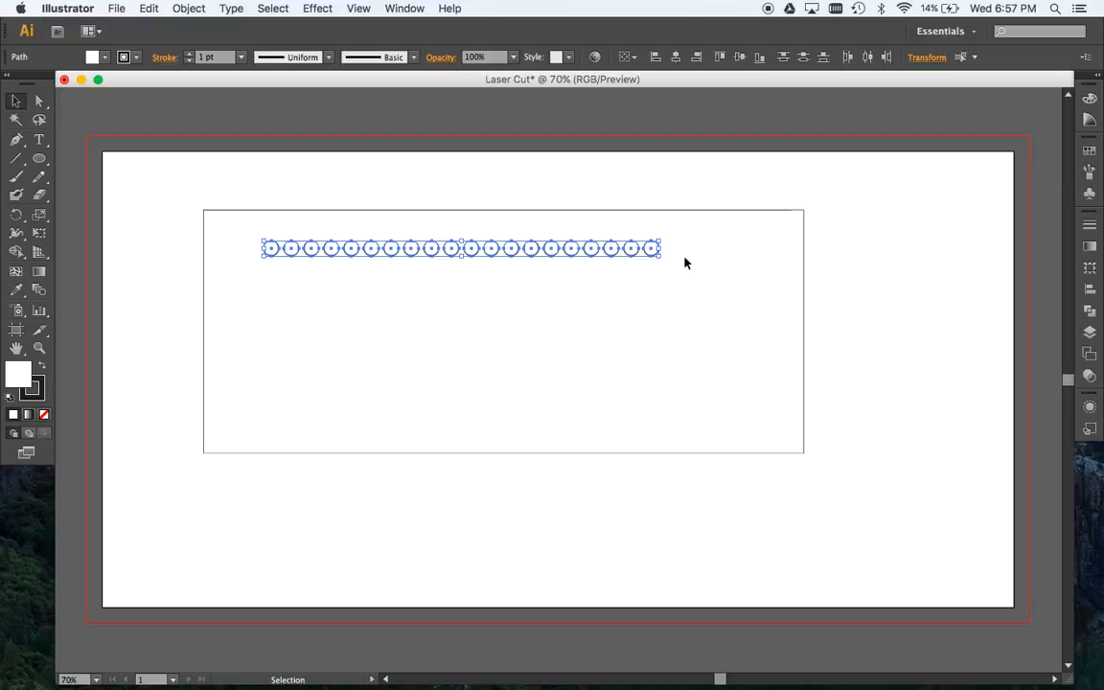
{"action": "left_click_drag", "start_coordinate": [552, 249], "coordinate": [561, 272]}
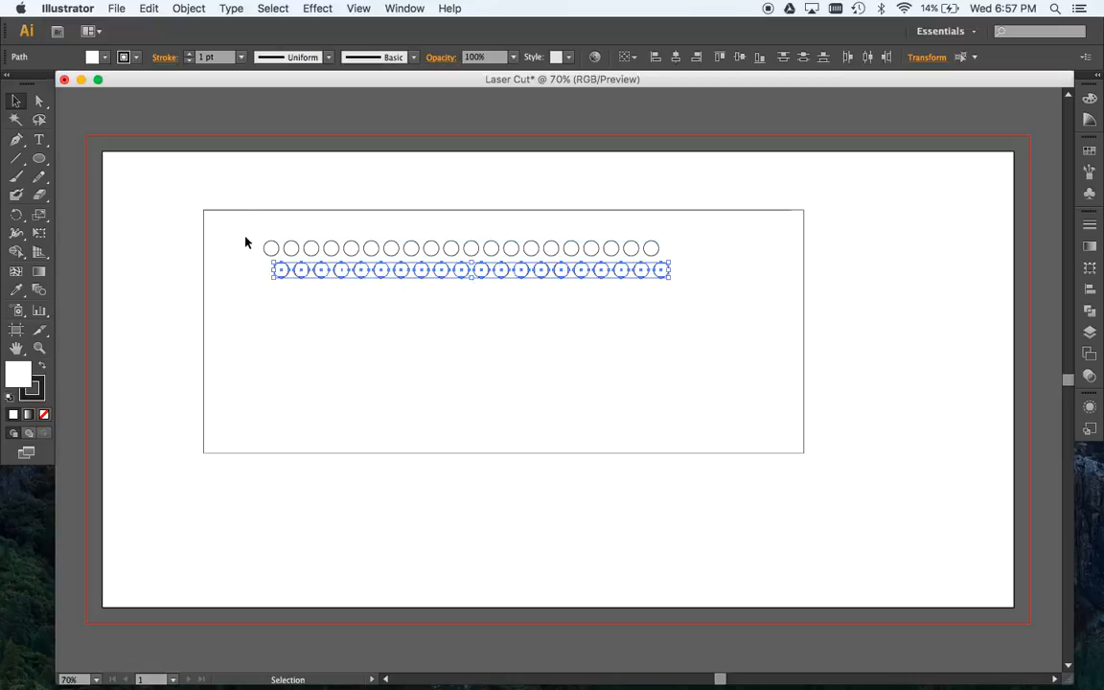
{"action": "left_click_drag", "start_coordinate": [245, 241], "coordinate": [699, 305]}
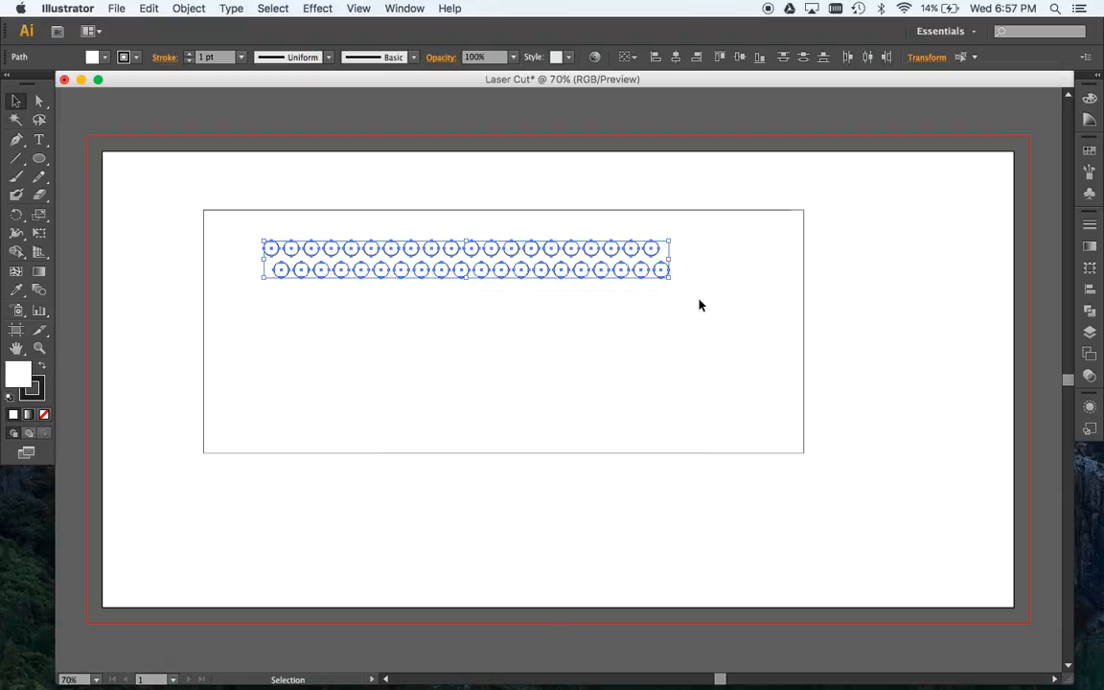
{"action": "left_click", "coordinate": [460, 278]}
{"action": "left_click_drag", "start_coordinate": [460, 278], "coordinate": [456, 318]}
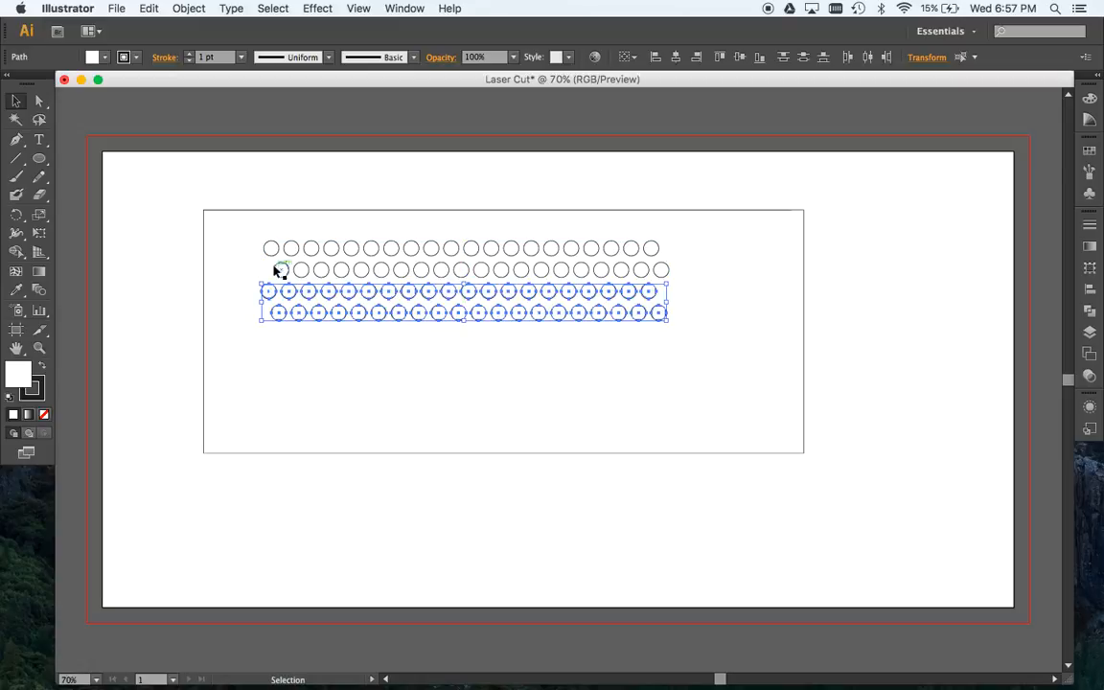
- Repeat the two-row copy transformation downward until the rectangle holds ten staggered rows of circles
{"action": "key", "text": "a"}
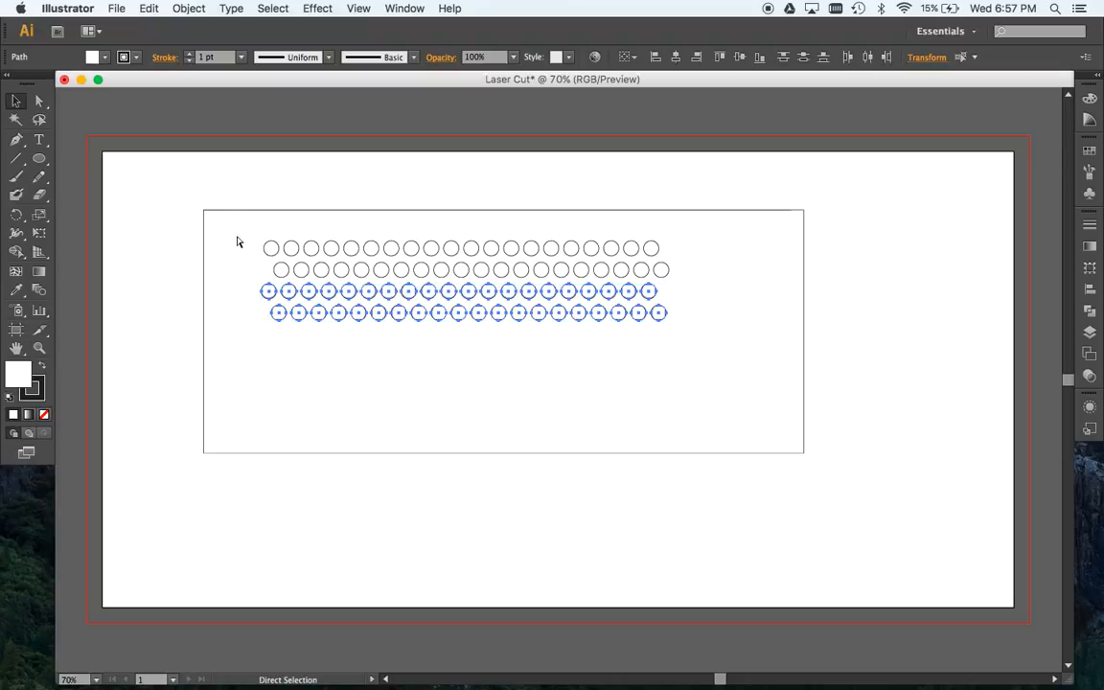
{"action": "key", "text": "super+d"}
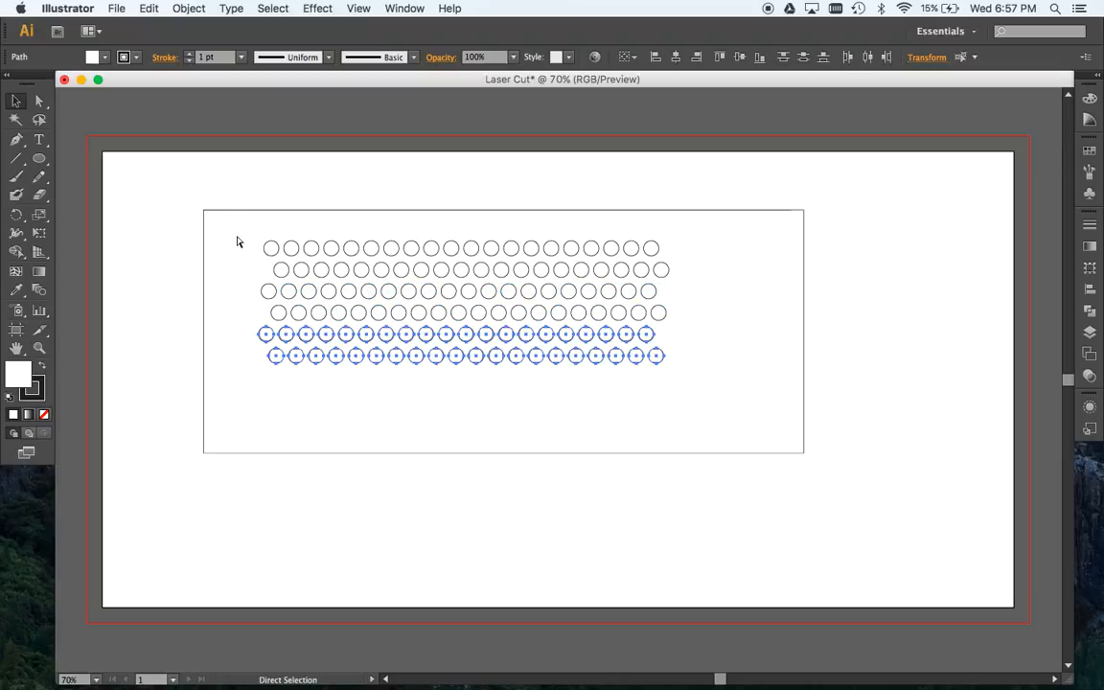
{"action": "key", "text": "super+d"}
{"action": "key", "text": "super+d"}
- Move the whole design slightly up and right, and reposition only the circles so they sit more centrally inside the rectangle
{"action": "key", "text": "v"}
{"action": "left_click_drag", "start_coordinate": [229, 236], "coordinate": [669, 445]}
{"action": "left_click_drag", "start_coordinate": [618, 407], "coordinate": [635, 395]}
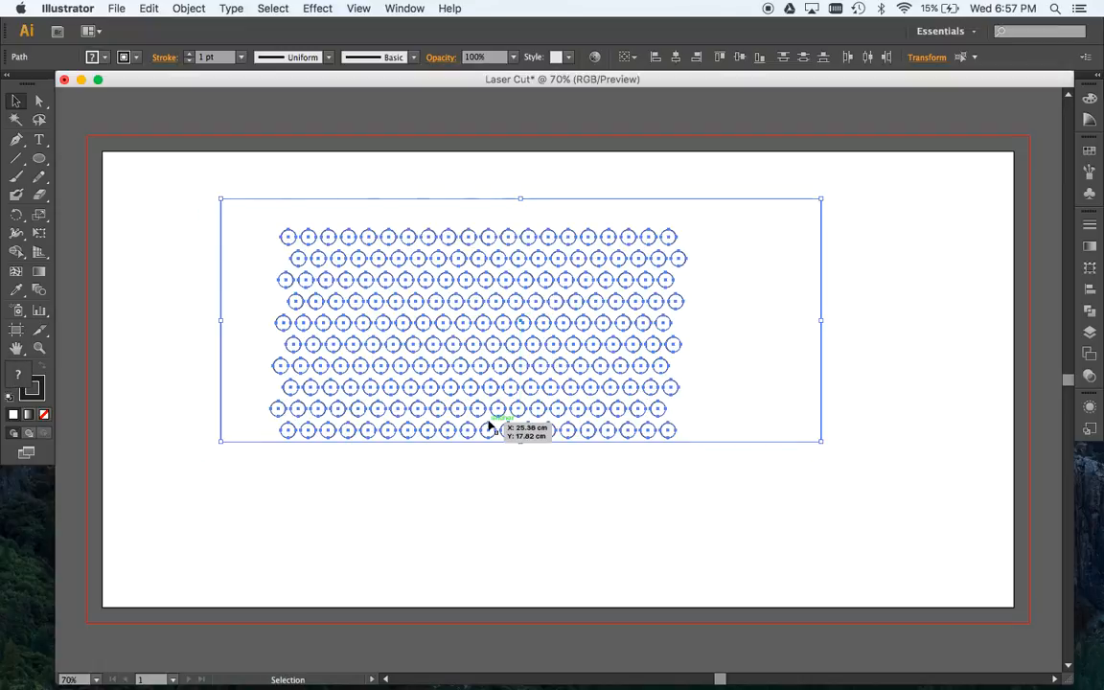
{"action": "left_click", "coordinate": [225, 386], "text": "shift"}
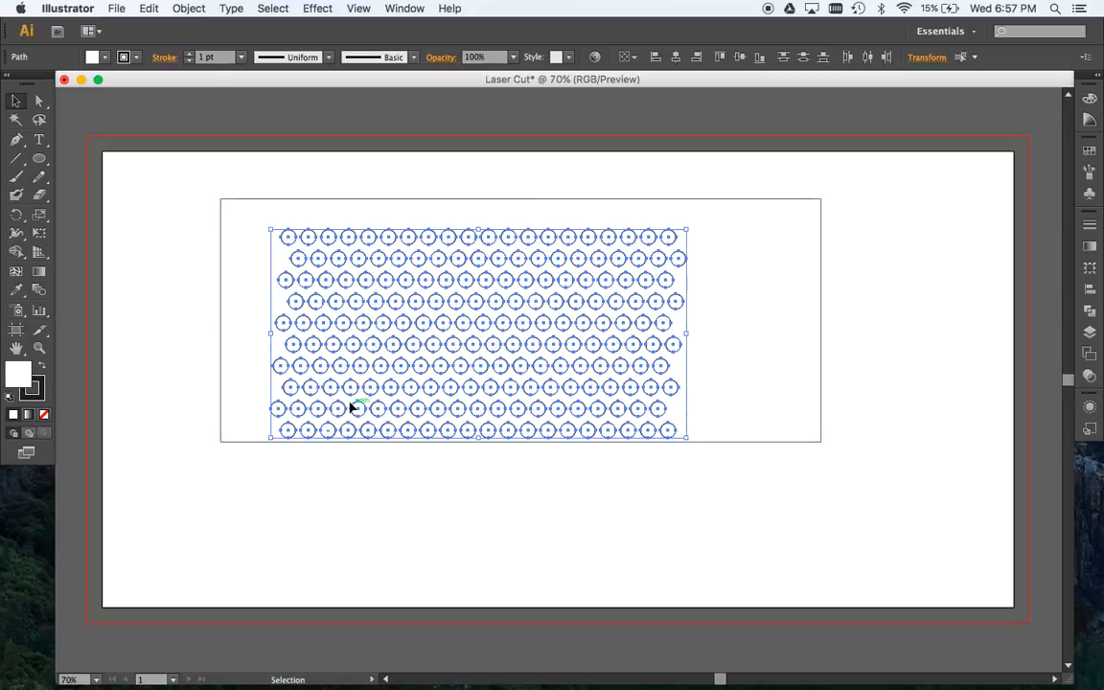
{"action": "left_click_drag", "start_coordinate": [376, 307], "coordinate": [398, 285]}
{"action": "left_click", "coordinate": [318, 514]}
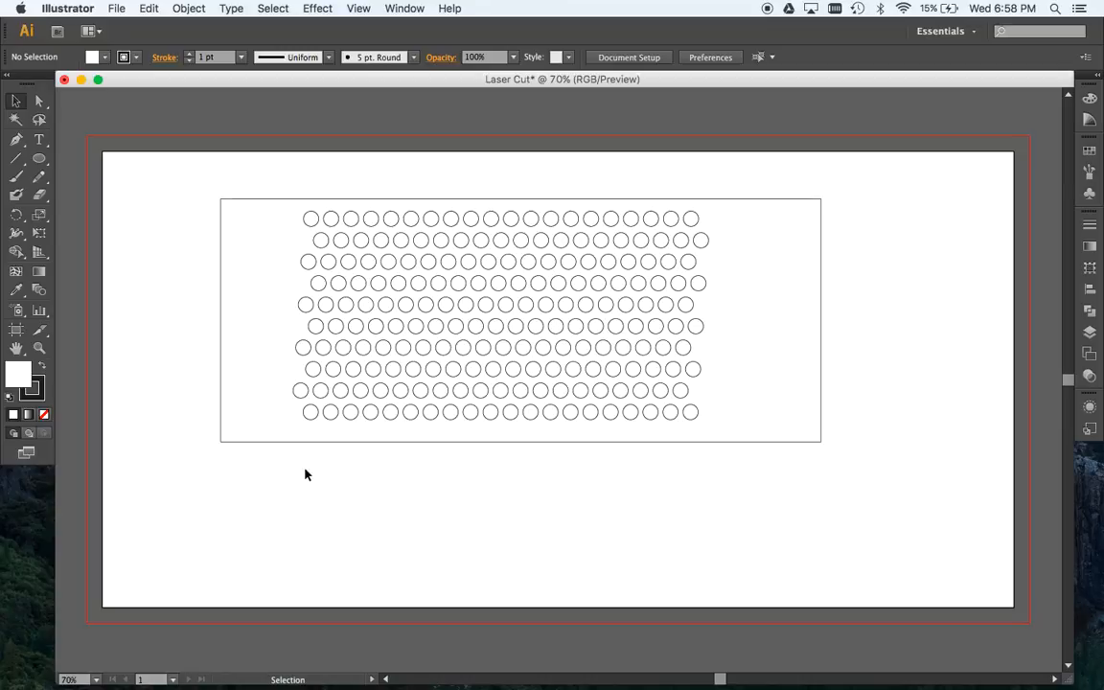
- Set the stroke weight of the rectangle and all circles to 0.072 pt
{"action": "left_click_drag", "start_coordinate": [209, 187], "coordinate": [858, 473]}
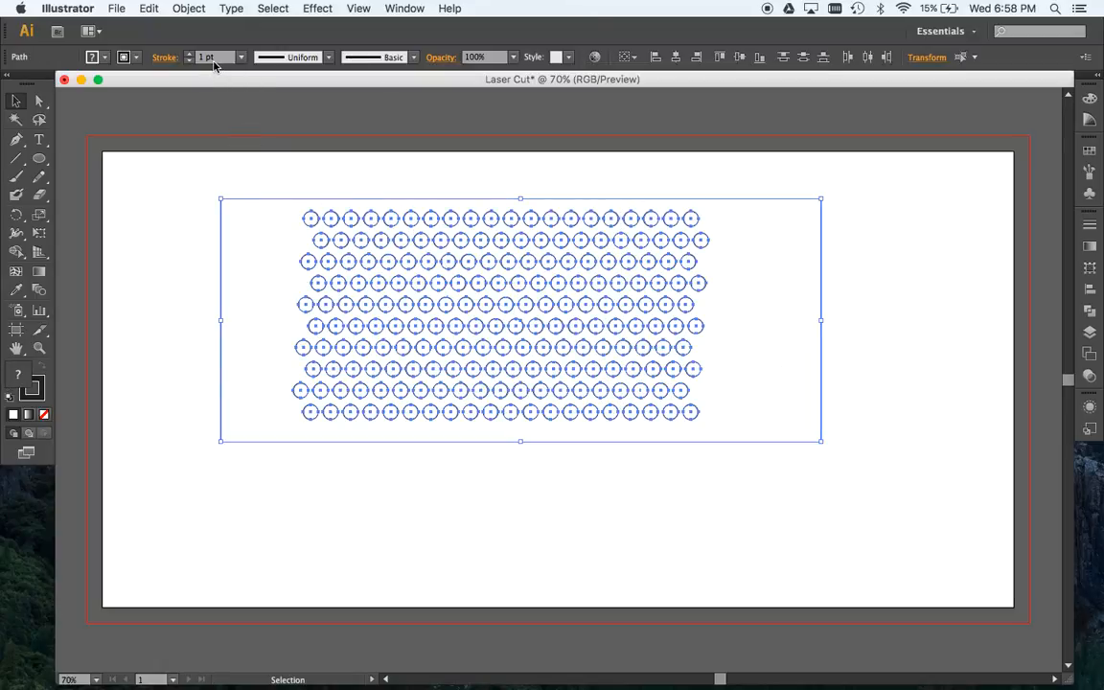
{"action": "left_click_drag", "start_coordinate": [217, 63], "coordinate": [192, 63]}
{"action": "type", "text": "0.072"}
{"action": "key", "text": "Tab"}
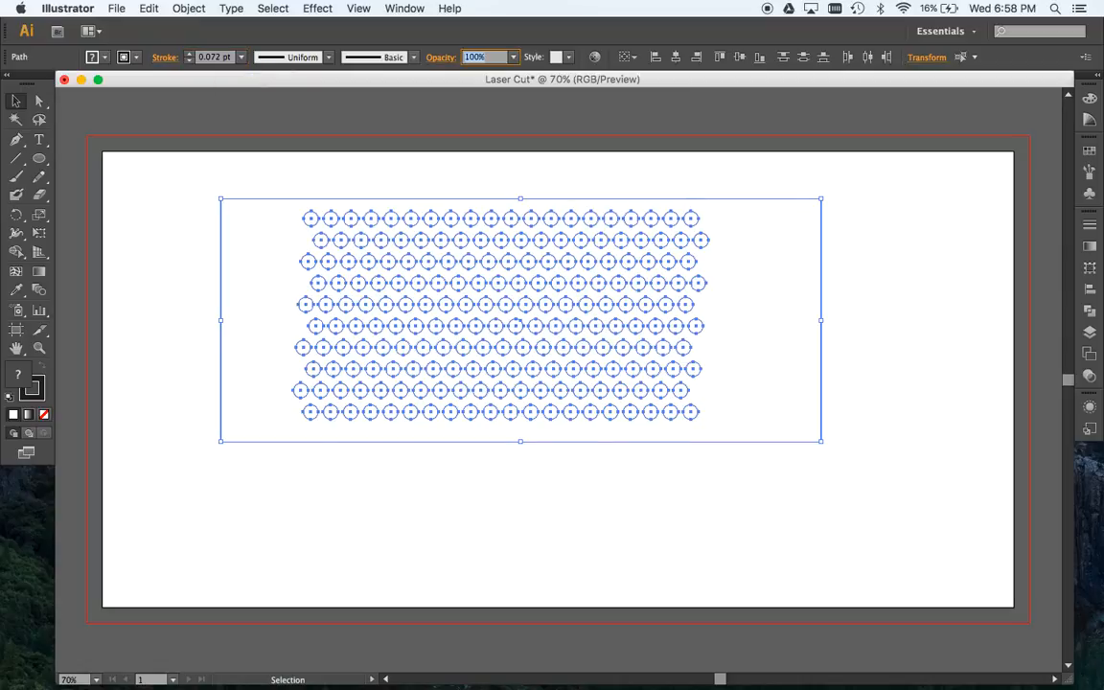
{"action": "left_click", "coordinate": [189, 299]}
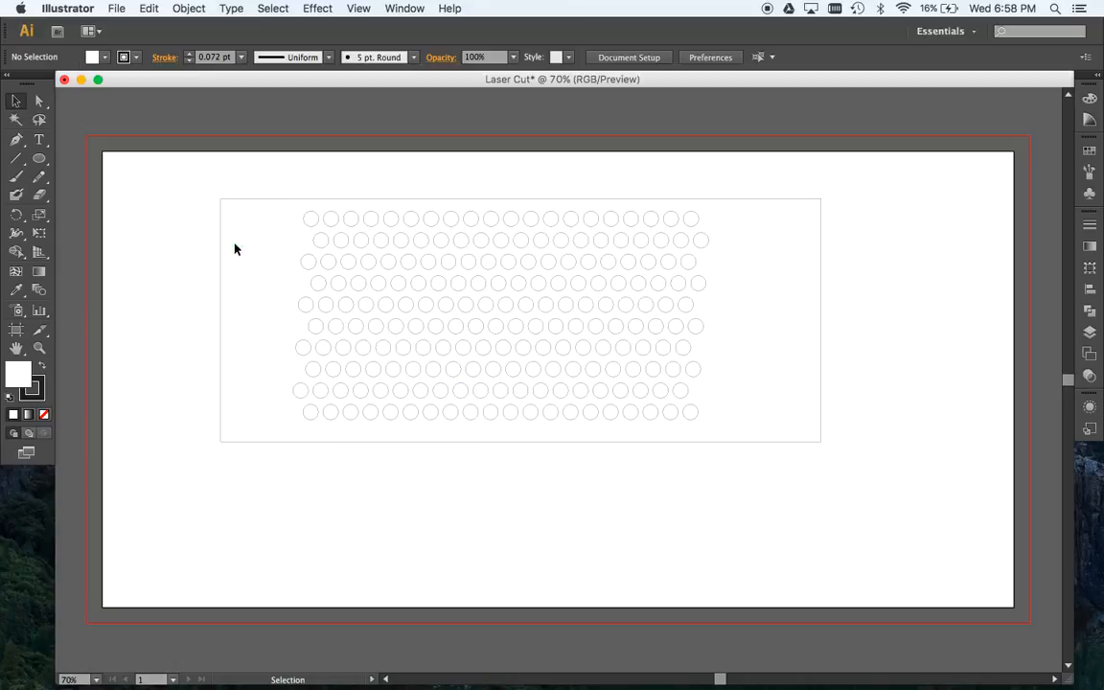
- Set the fill of the rectangle and all circles to none
{"action": "left_click_drag", "start_coordinate": [284, 211], "coordinate": [714, 421]}
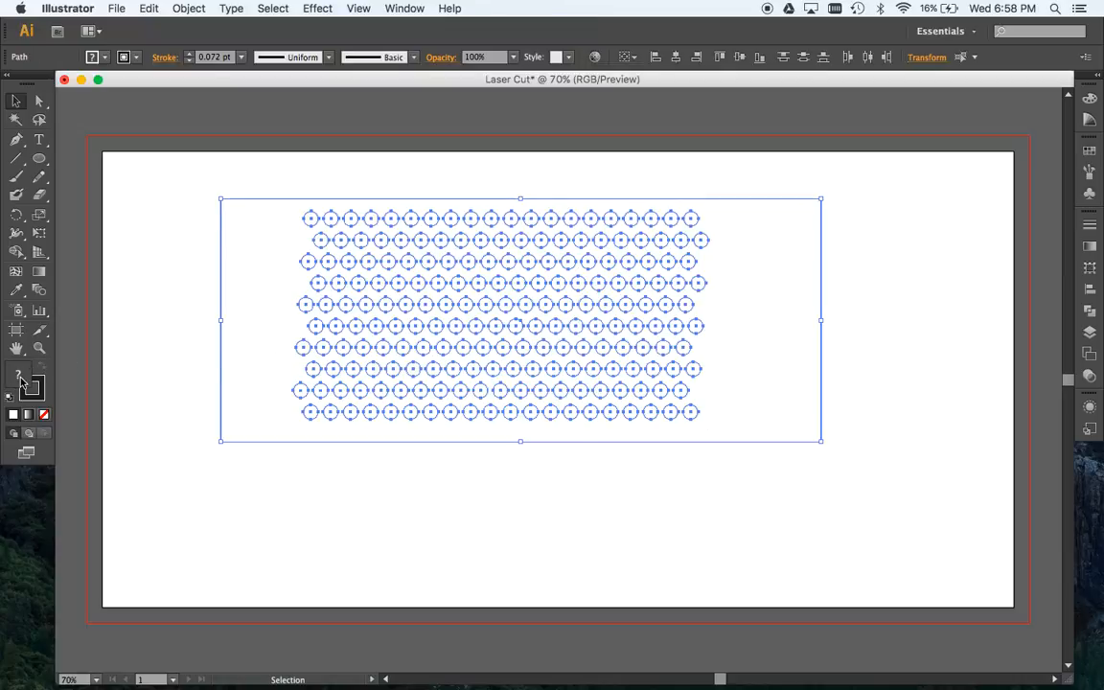
{"action": "left_click", "coordinate": [45, 415]}
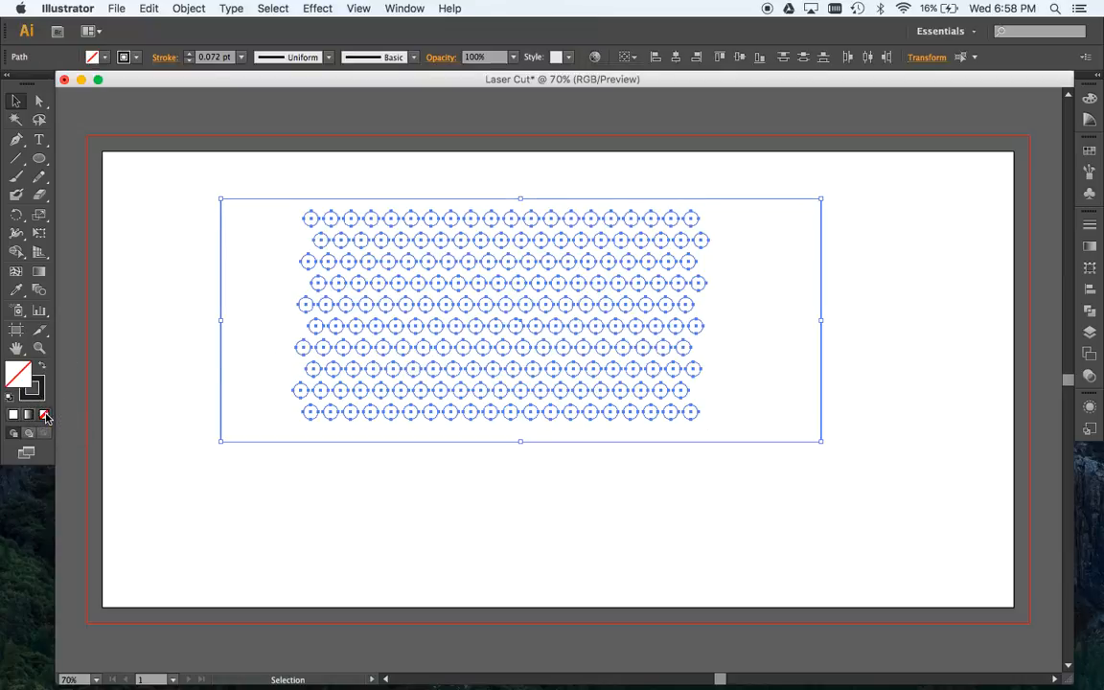
{"action": "left_click", "coordinate": [227, 485]}
- Move the rectangle with all its circles close to the artboard's upper-left corner
{"action": "left_click_drag", "start_coordinate": [204, 170], "coordinate": [840, 468]}
{"action": "left_click_drag", "start_coordinate": [757, 447], "coordinate": [650, 409]}
{"action": "left_click", "coordinate": [571, 505]}
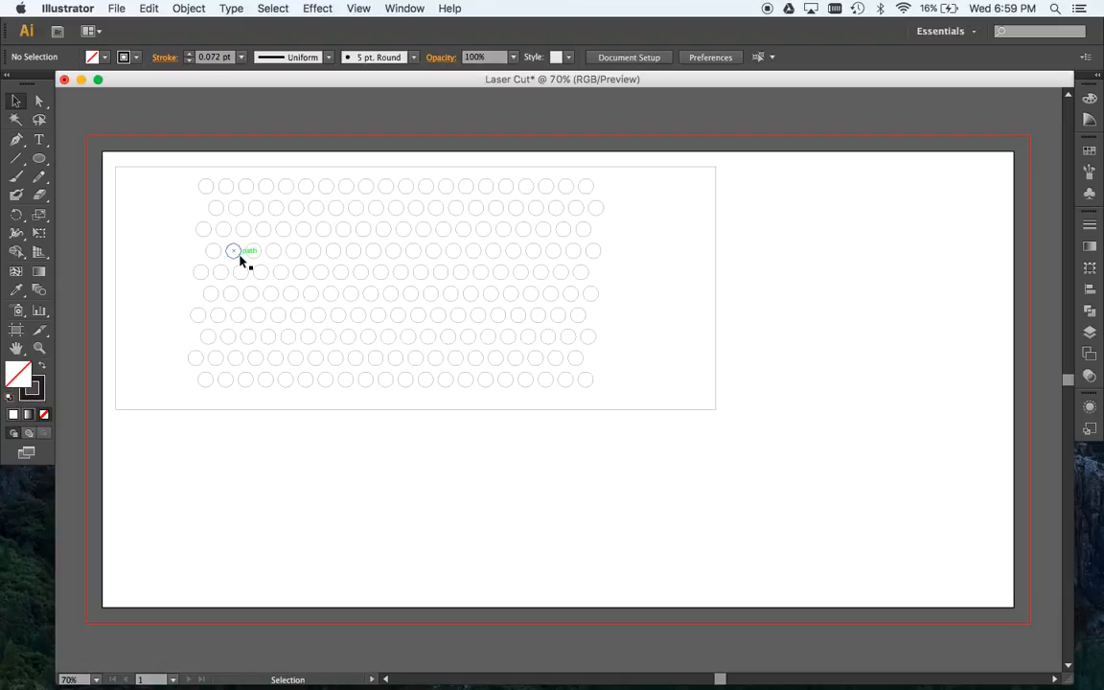
{"action": "left_click", "coordinate": [150, 176]}
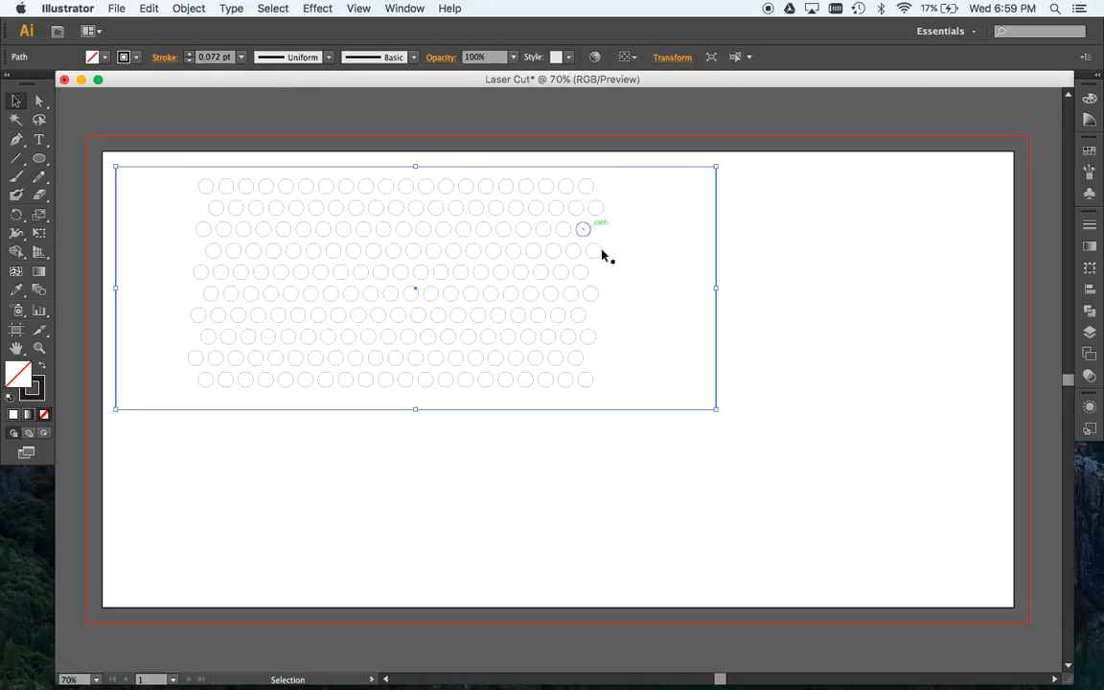
{"action": "left_click", "coordinate": [474, 480]}
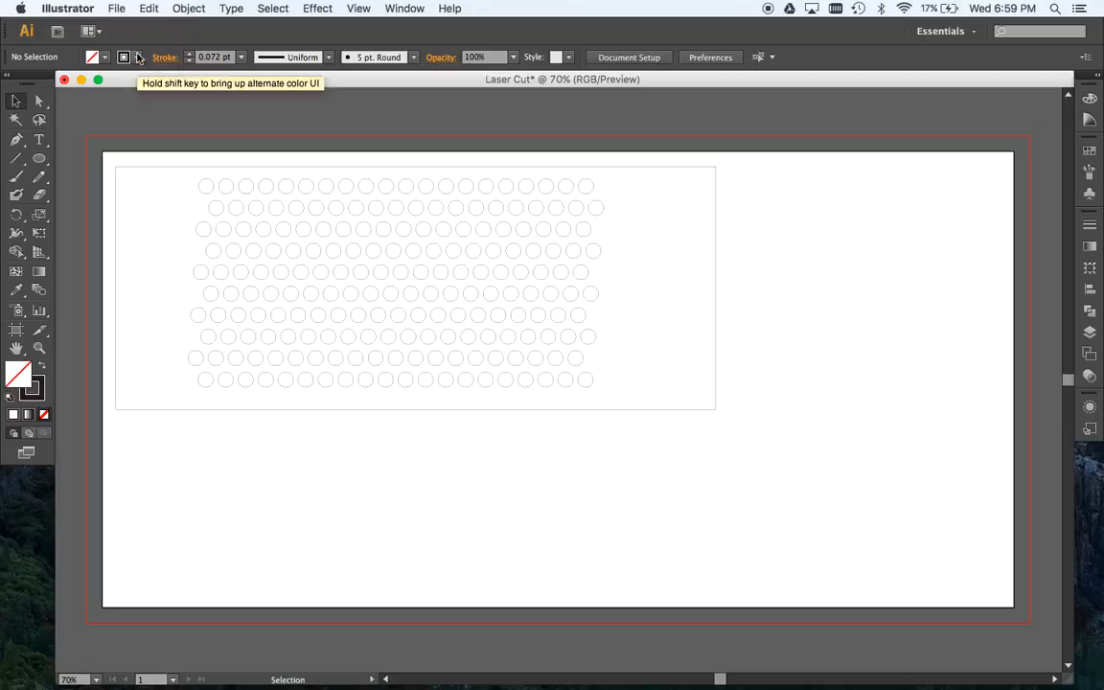
- Save the document as Laser Cut.ai in the Systems folder, in Adobe Illustrator format with the Illustrator CS6 version options
{"action": "left_click", "coordinate": [116, 9]}
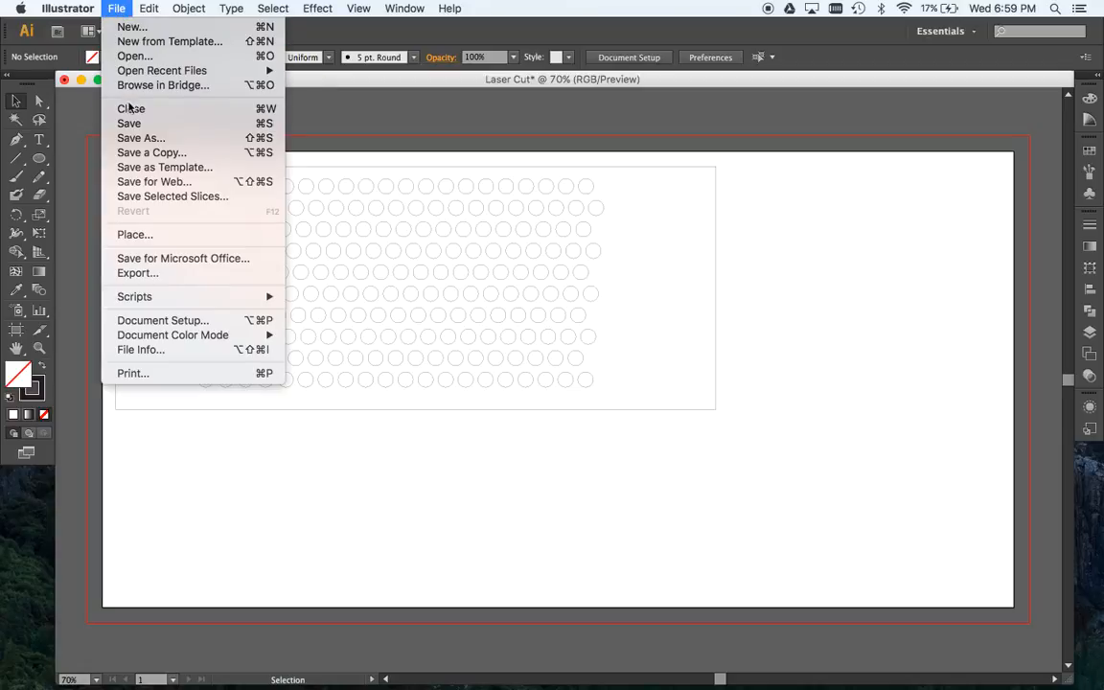
{"action": "left_click", "coordinate": [151, 124]}
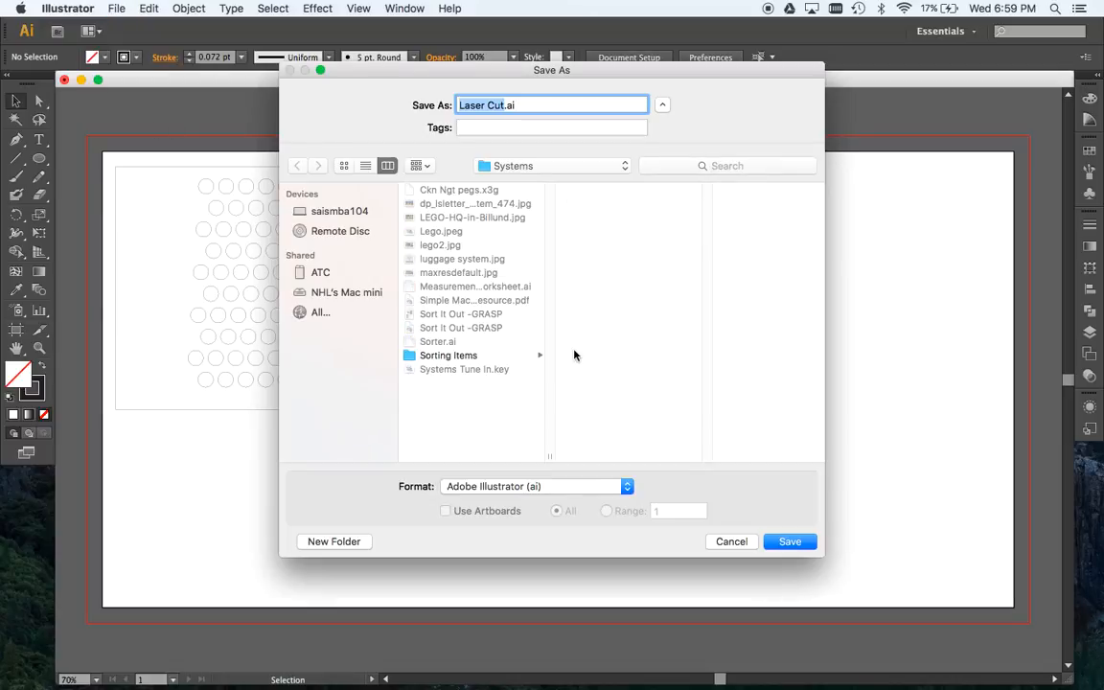
{"action": "left_click", "coordinate": [790, 544]}
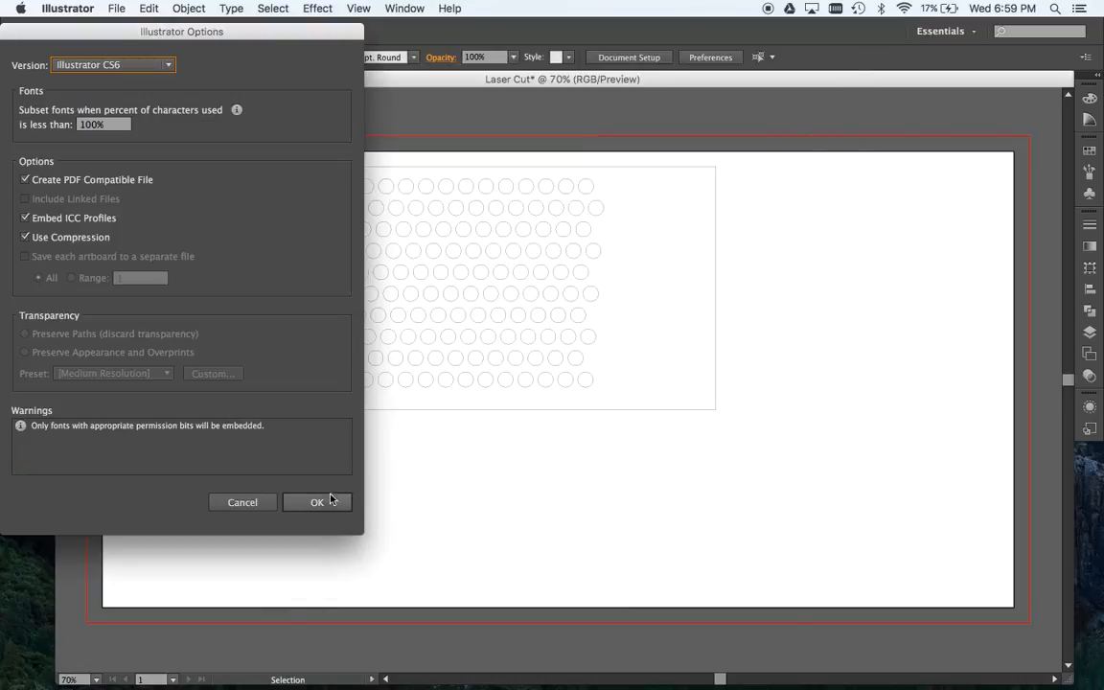
{"action": "left_click", "coordinate": [317, 502]}
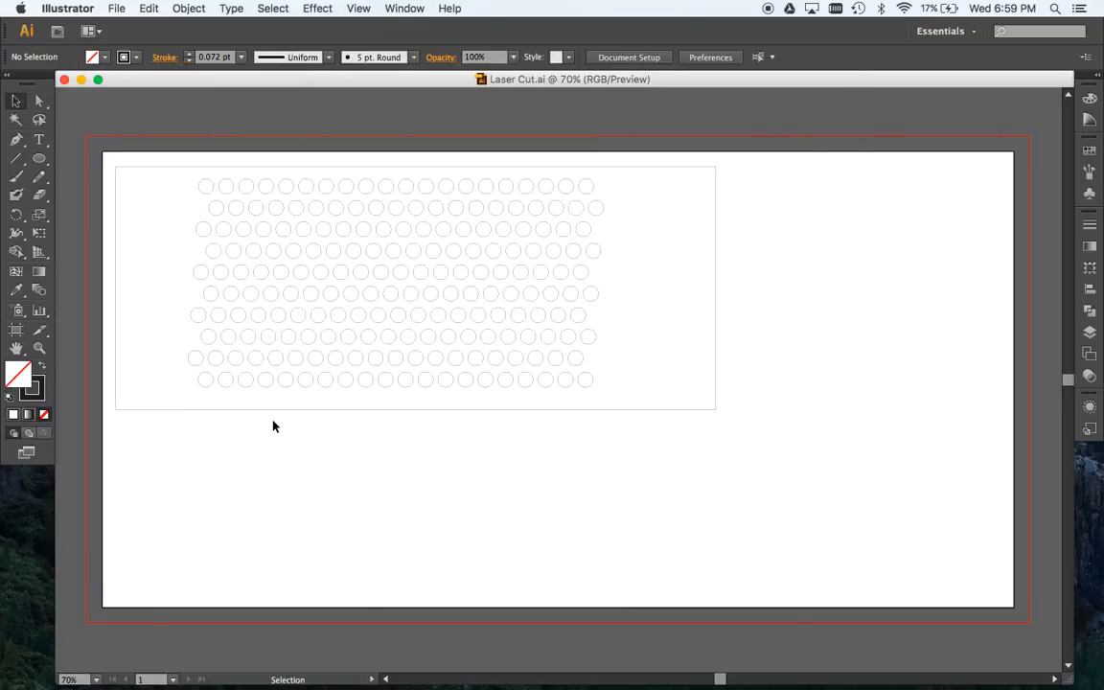